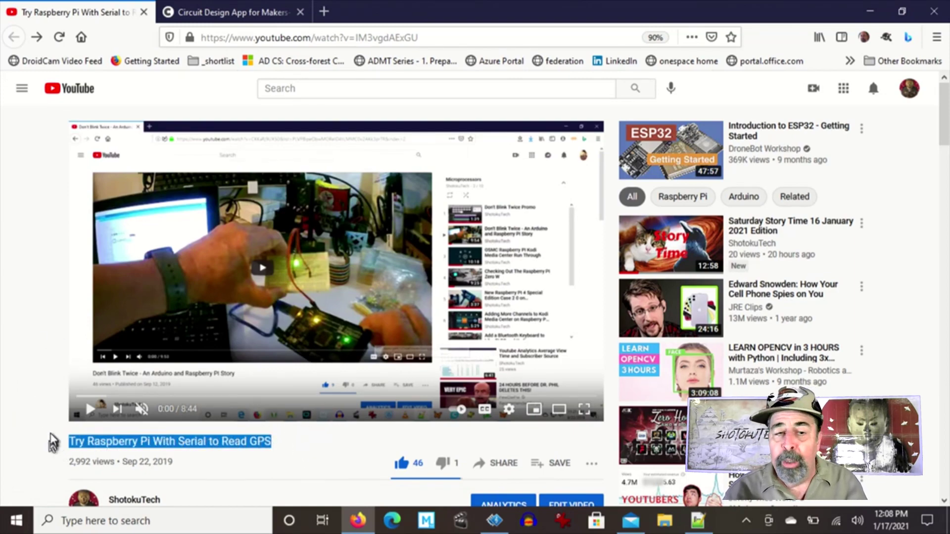
# Highlight the viewer's parts request and the replies beneath it in the YouTube comments.
pyautogui.scroll(-10, 53, 442)
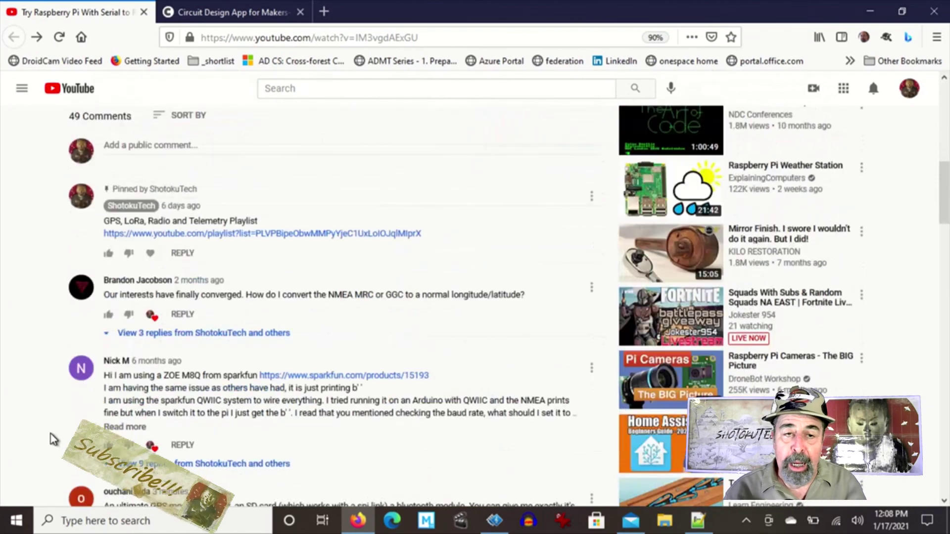
pyautogui.scroll(-7, 53, 439)
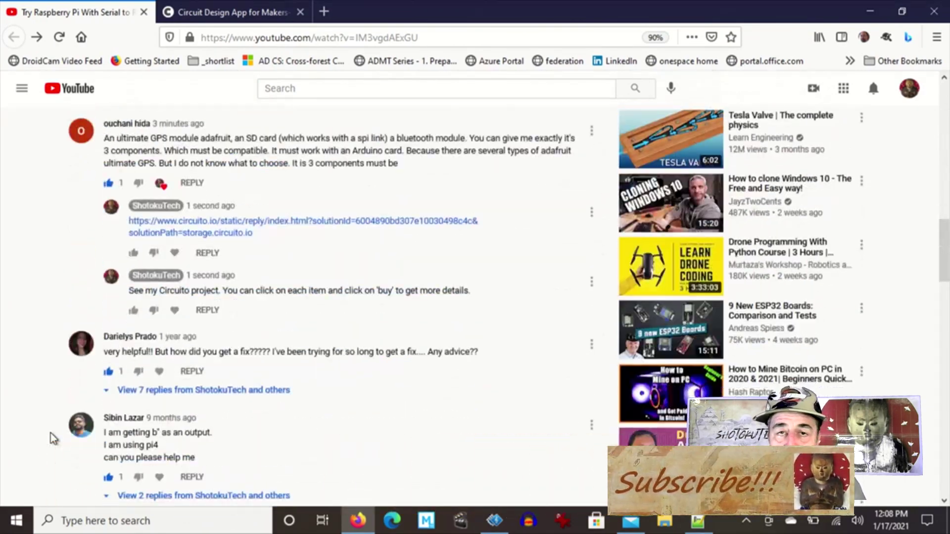
pyautogui.scroll(-5, 53, 438)
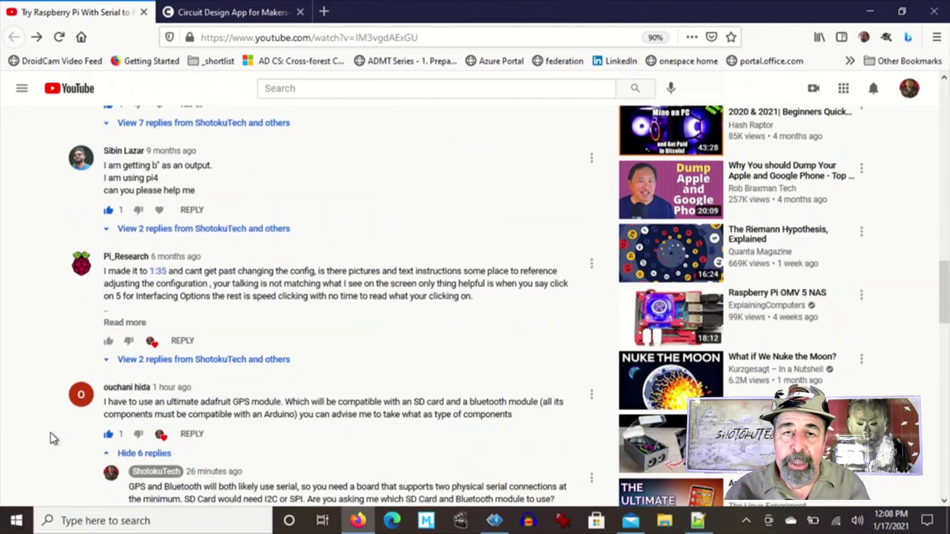
pyautogui.scroll(-5, 53, 439)
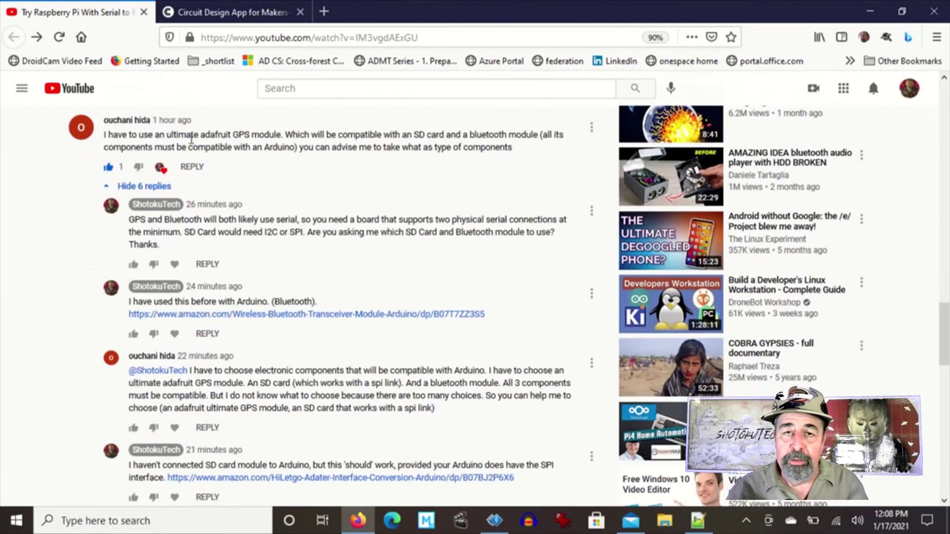
pyautogui.moveTo(237, 136); pyautogui.dragTo(501, 462)
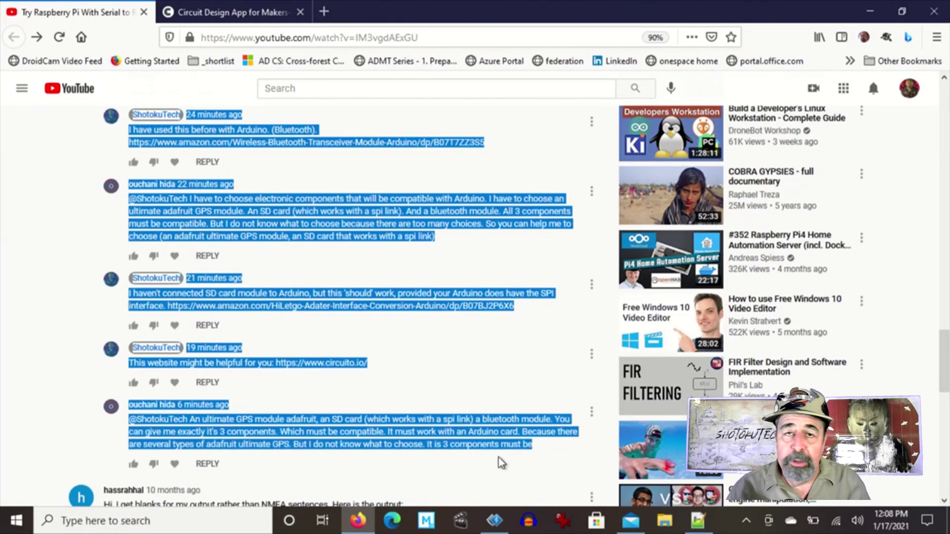
pyautogui.moveTo(469, 380); pyautogui.dragTo(446, 362)
pyautogui.scroll(6, 455, 368)
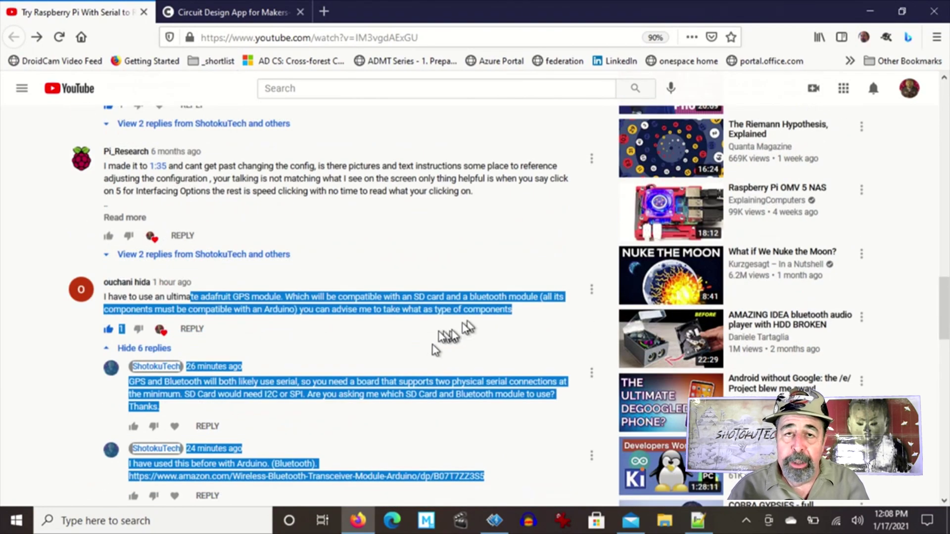
pyautogui.click(544, 323)
# Highlight the viewer's GPS module request and the reply suggesting the circuito.io website.
pyautogui.moveTo(191, 322); pyautogui.dragTo(102, 303)
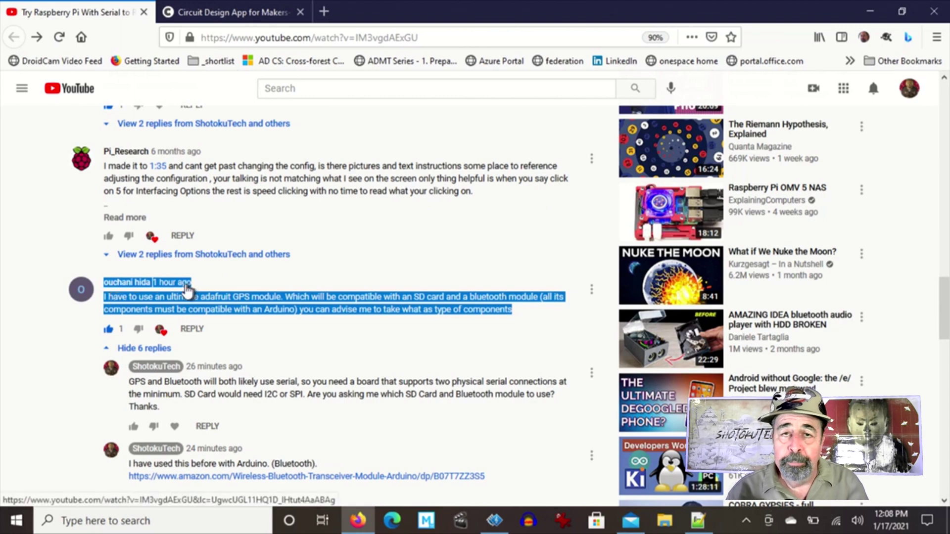
pyautogui.keyDown('ctrl'); pyautogui.scroll(4, 208, 291); pyautogui.keyUp('ctrl')
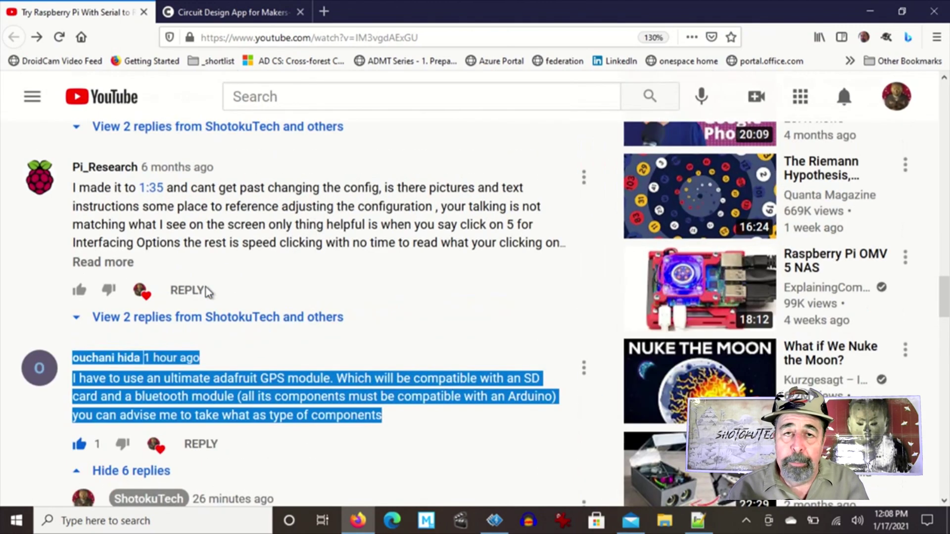
pyautogui.click(232, 365)
pyautogui.moveTo(401, 415); pyautogui.dragTo(79, 382)
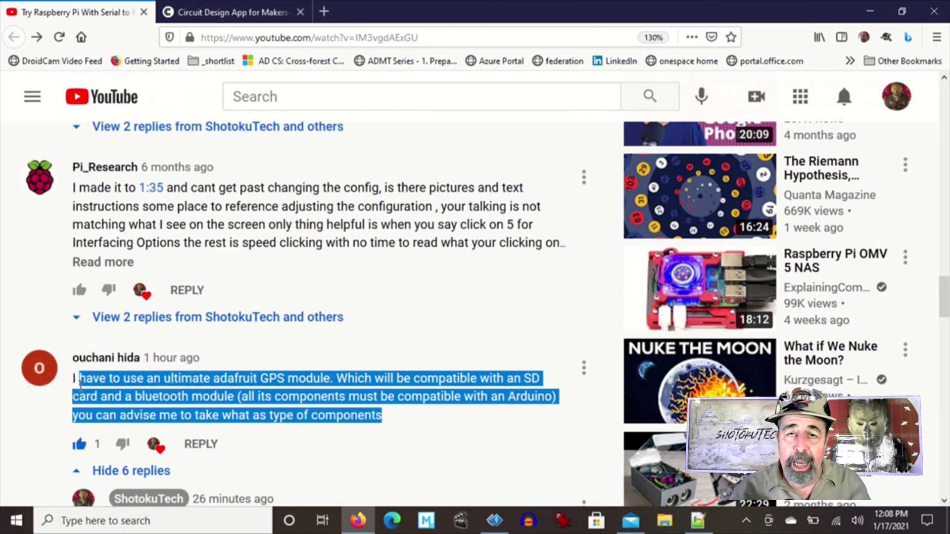
pyautogui.scroll(-4, 458, 347)
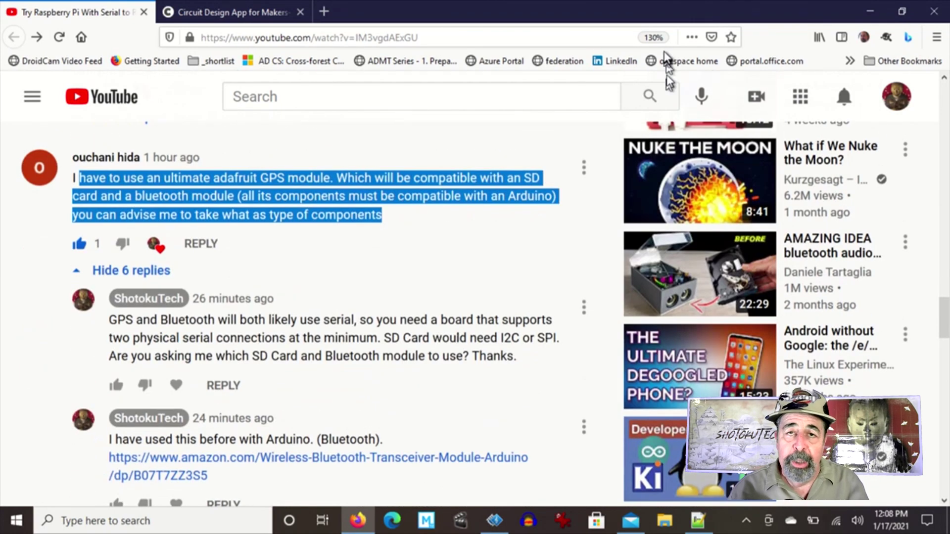
pyautogui.click(653, 38)
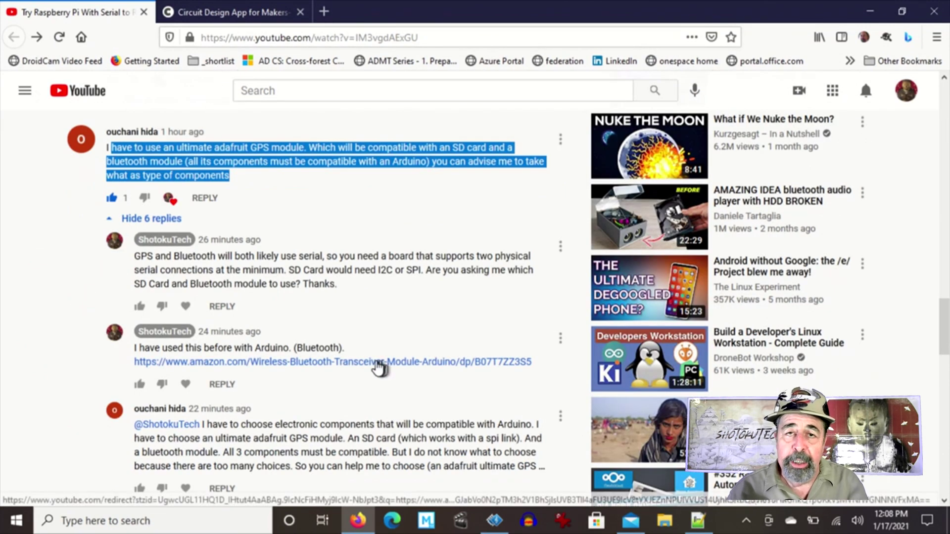
pyautogui.scroll(-4, 399, 311)
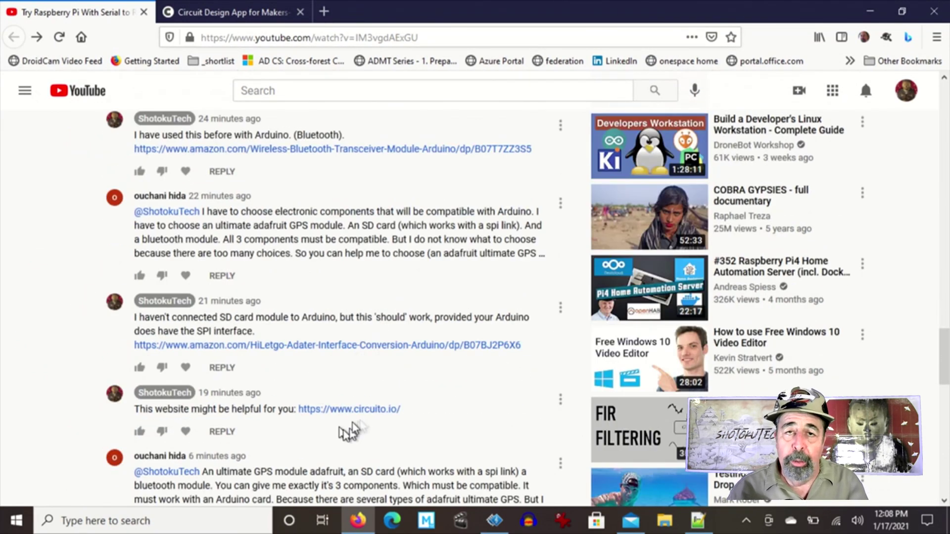
pyautogui.moveTo(439, 417); pyautogui.dragTo(161, 422)
pyautogui.click(163, 423)
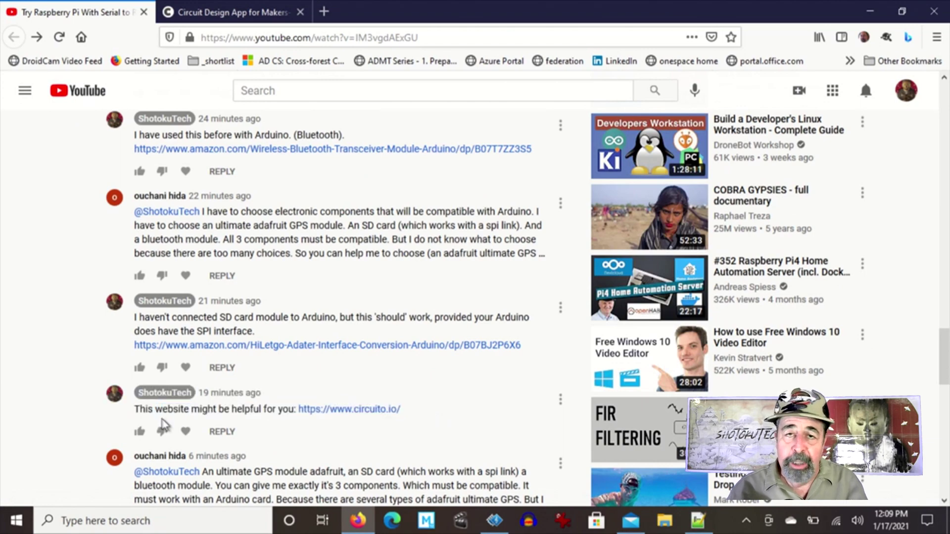
# In circuito.io, add the Adafruit Ultimate GPS Breakout from the Inputs components.
pyautogui.click(257, 12)
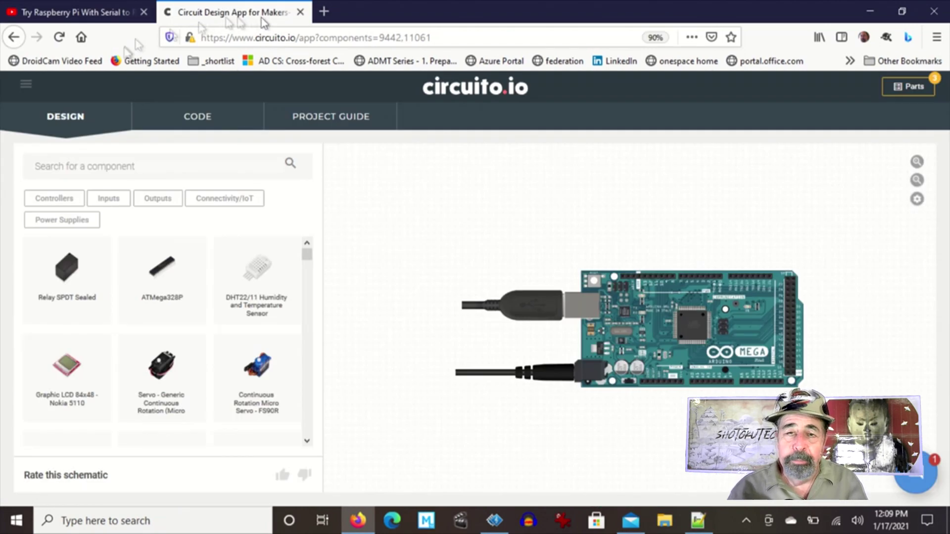
pyautogui.click(67, 199)
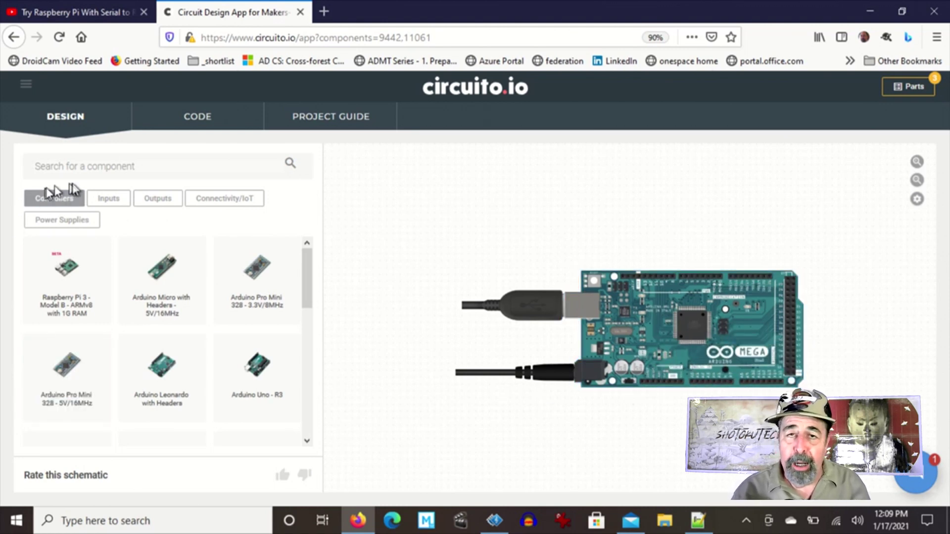
pyautogui.click(99, 199)
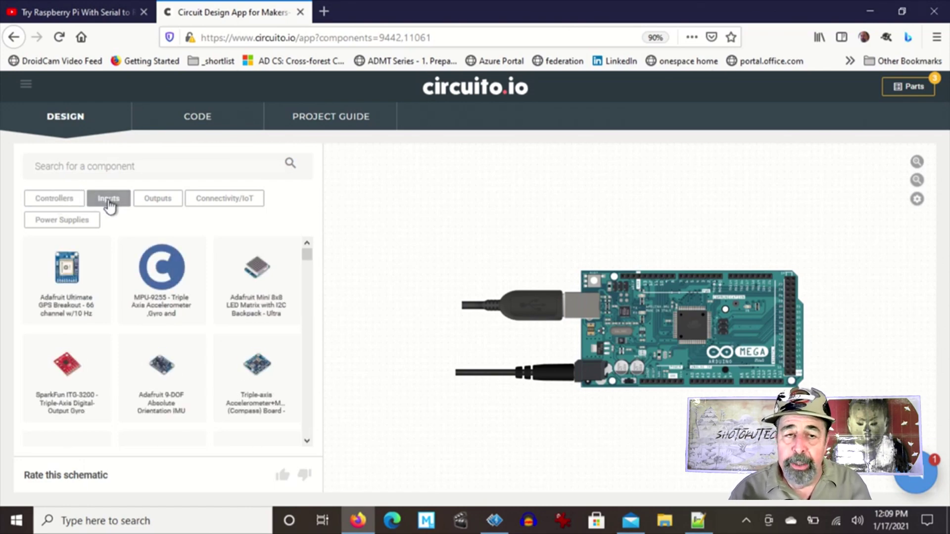
pyautogui.click(76, 289)
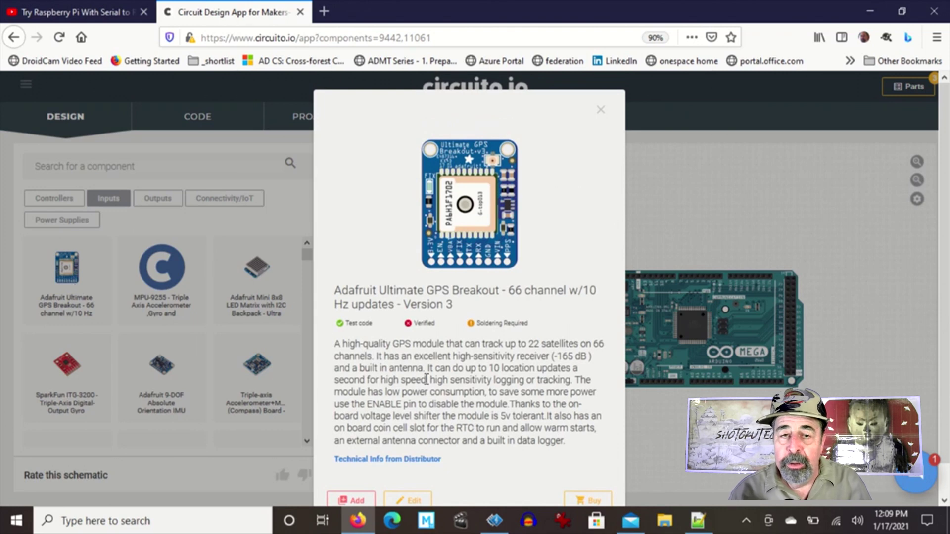
pyautogui.click(352, 500)
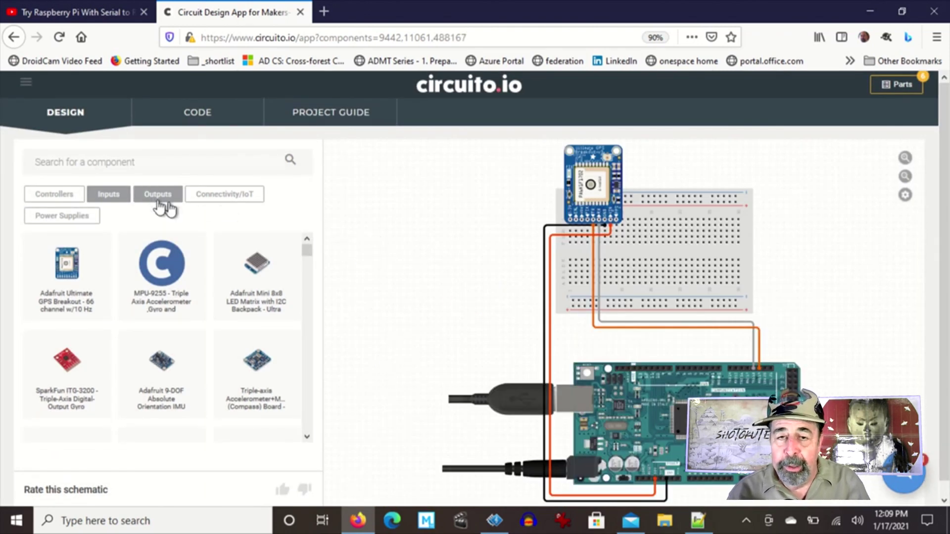
pyautogui.click(110, 195)
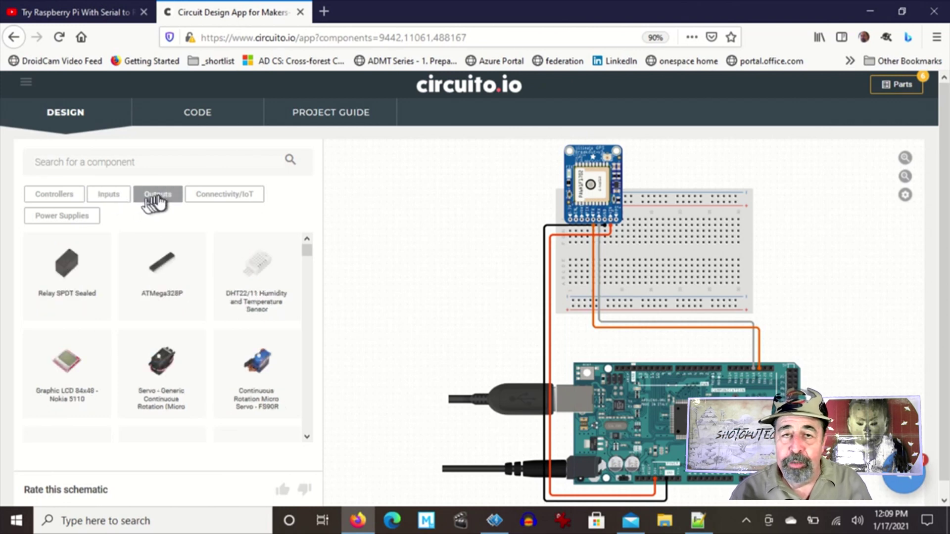
pyautogui.click(156, 195)
# Search for 'sd' and add the Micro SD module to the circuit.
pyautogui.click(182, 164)
pyautogui.write('sd')
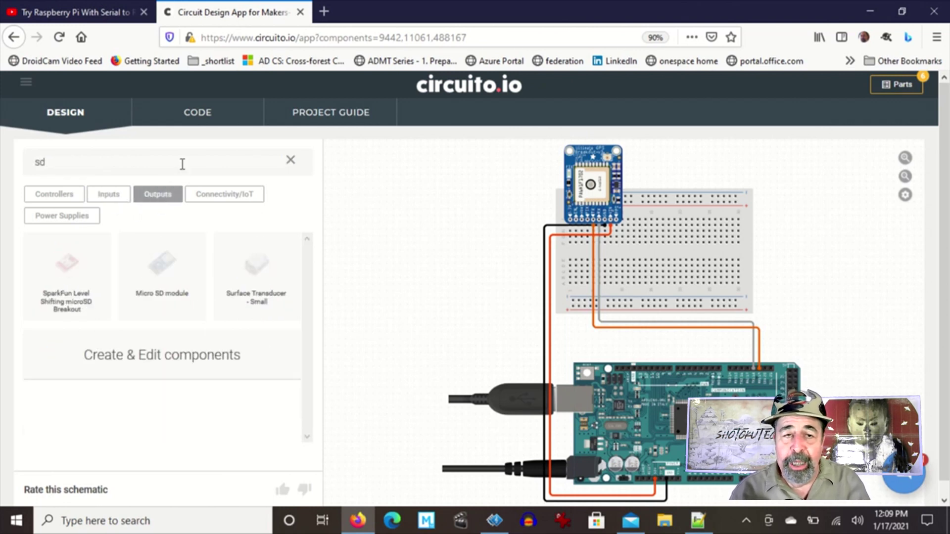
pyautogui.click(159, 260)
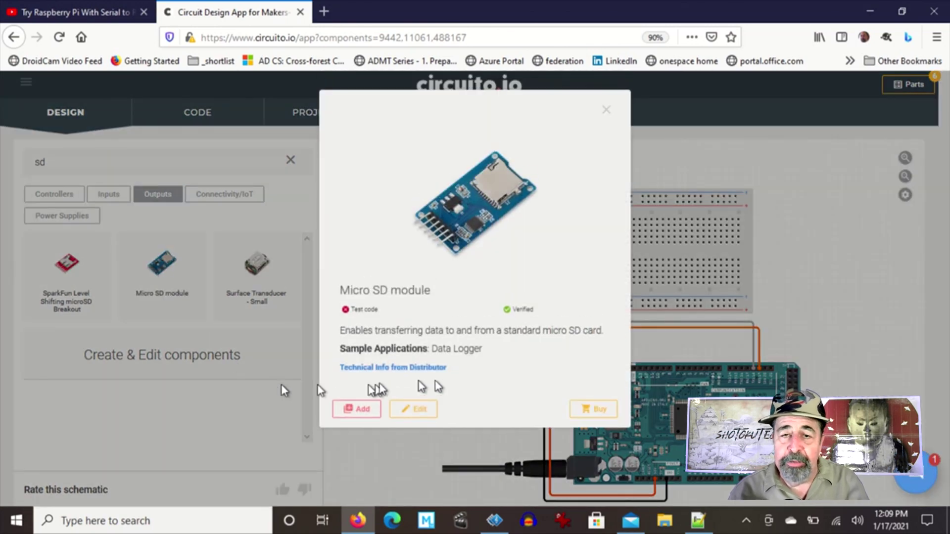
pyautogui.click(360, 413)
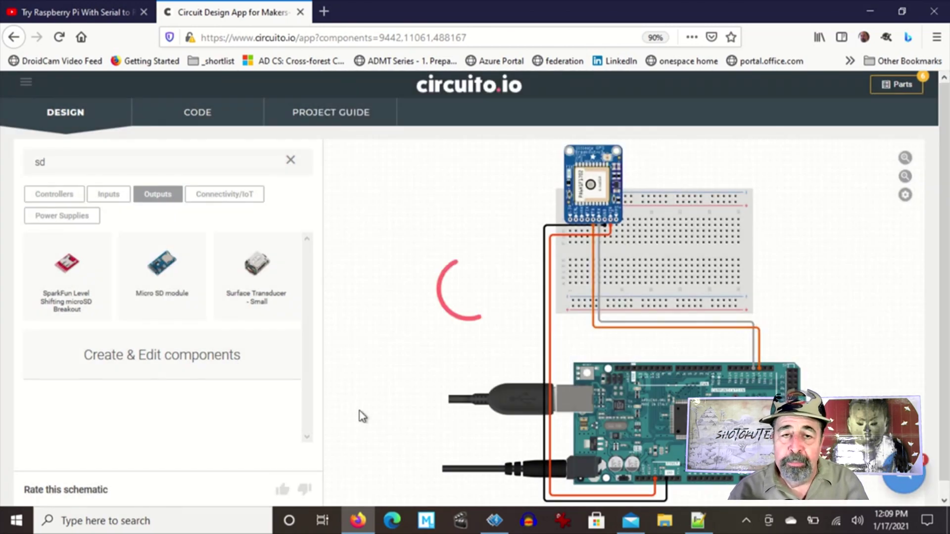
pyautogui.click(158, 195)
# Add the HC-05 Bluetooth Serial Module from the Connectivity/IoT components.
pyautogui.click(292, 162)
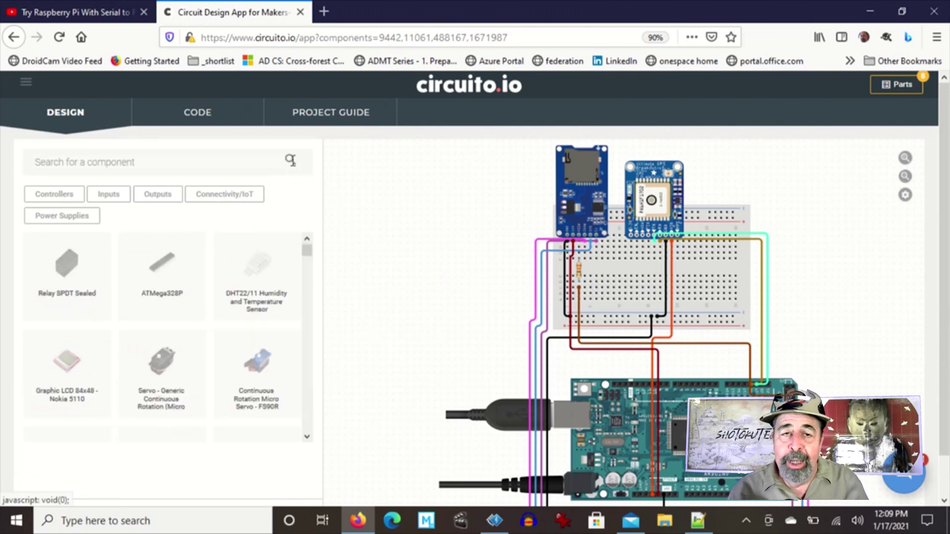
pyautogui.click(248, 198)
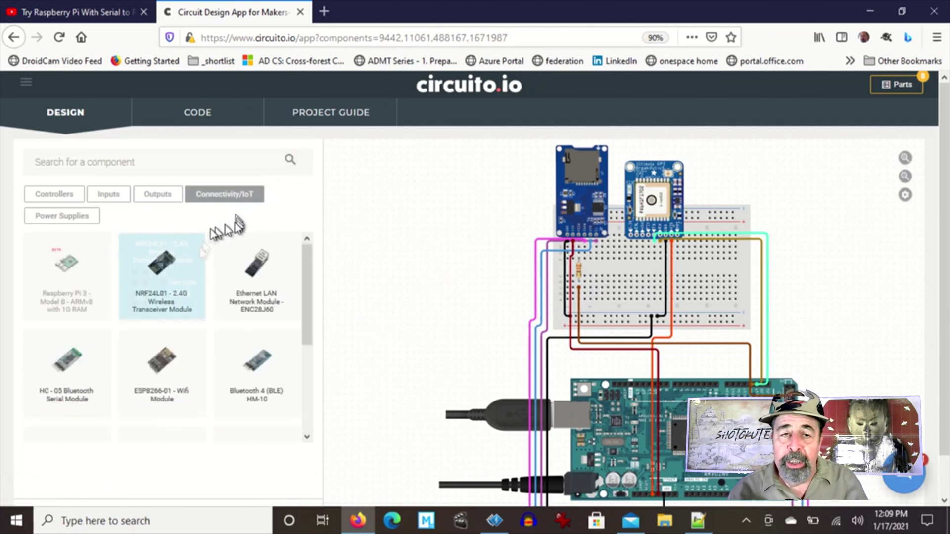
pyautogui.click(58, 376)
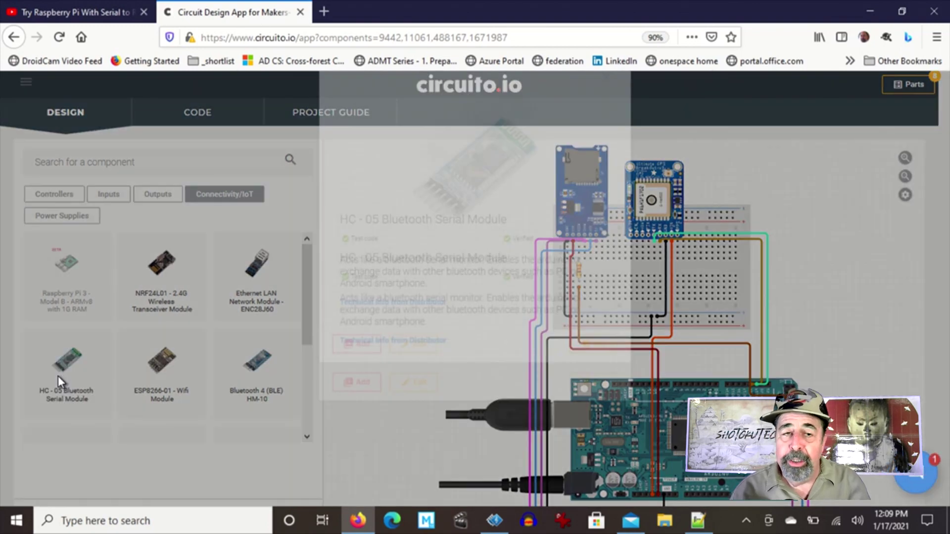
pyautogui.click(357, 415)
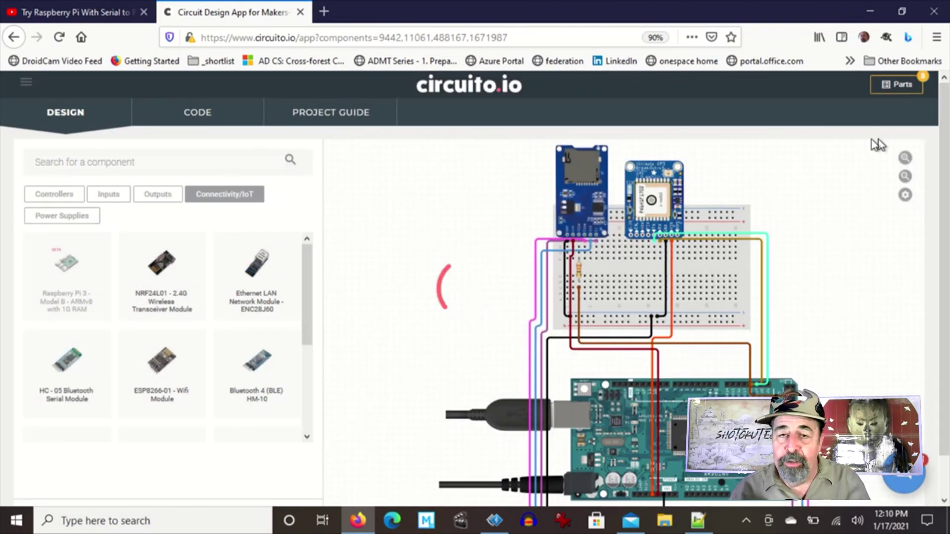
# Reset the page zoom, review the parts list, and show the generated firmware code.
pyautogui.scroll(-2, 815, 203)
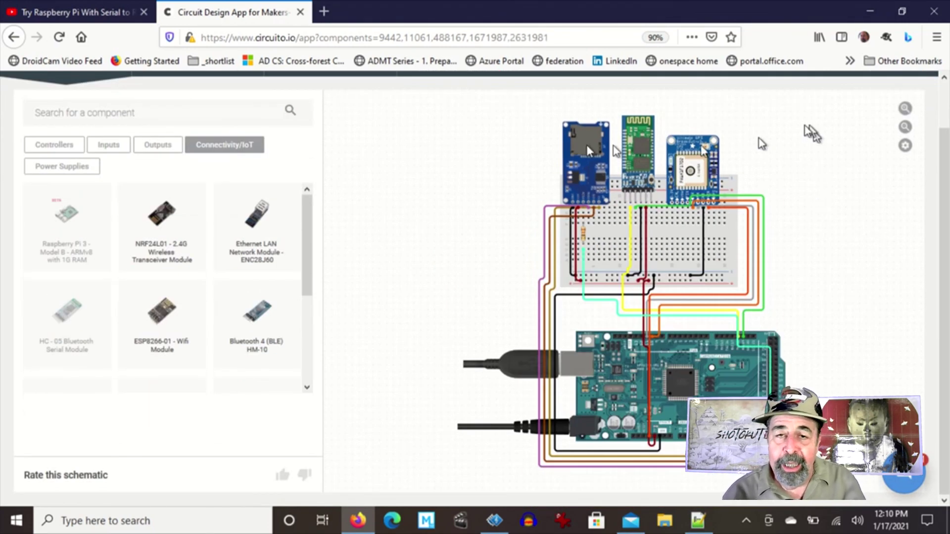
pyautogui.hotkey('ctrl', '0')
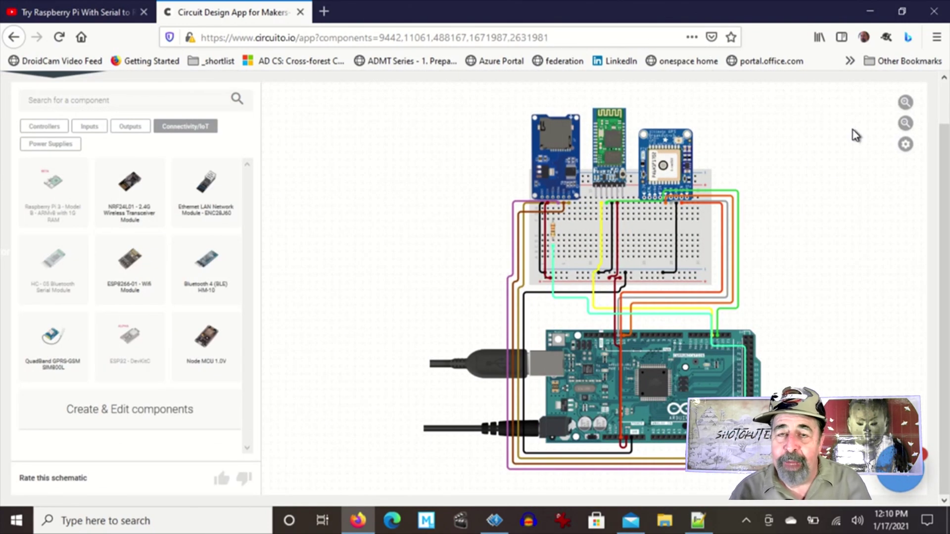
pyautogui.scroll(2, 856, 134)
pyautogui.click(903, 81)
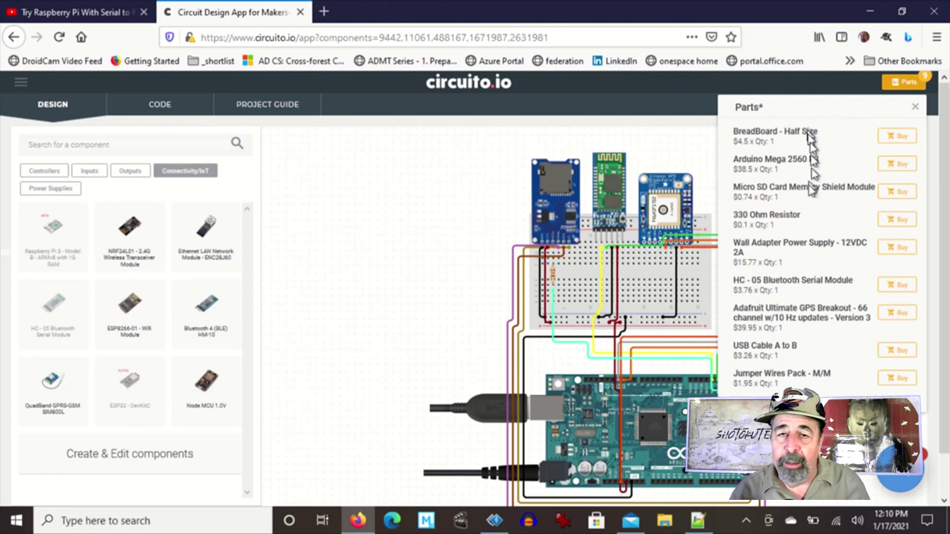
pyautogui.click(163, 106)
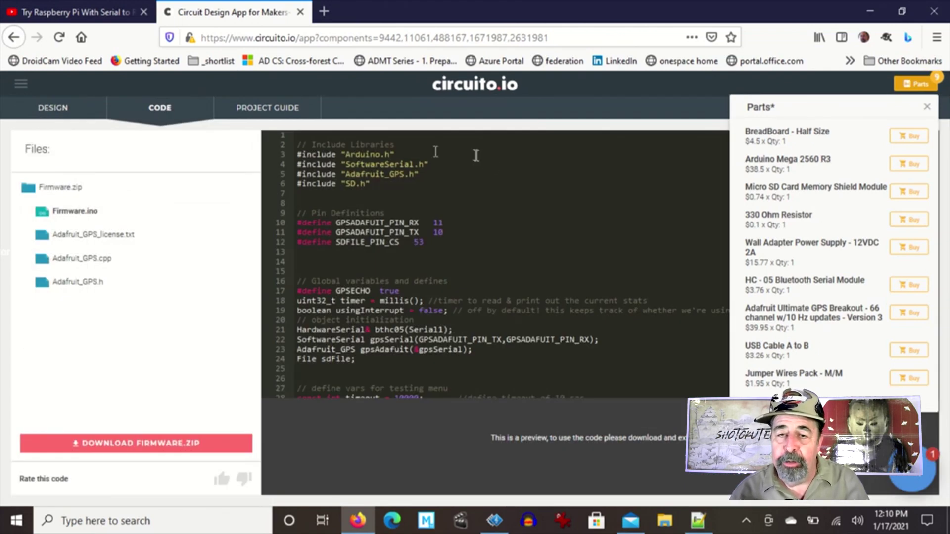
# Close the parts list, scroll through Firmware.ino, and show the Project Guide introduction.
pyautogui.click(926, 107)
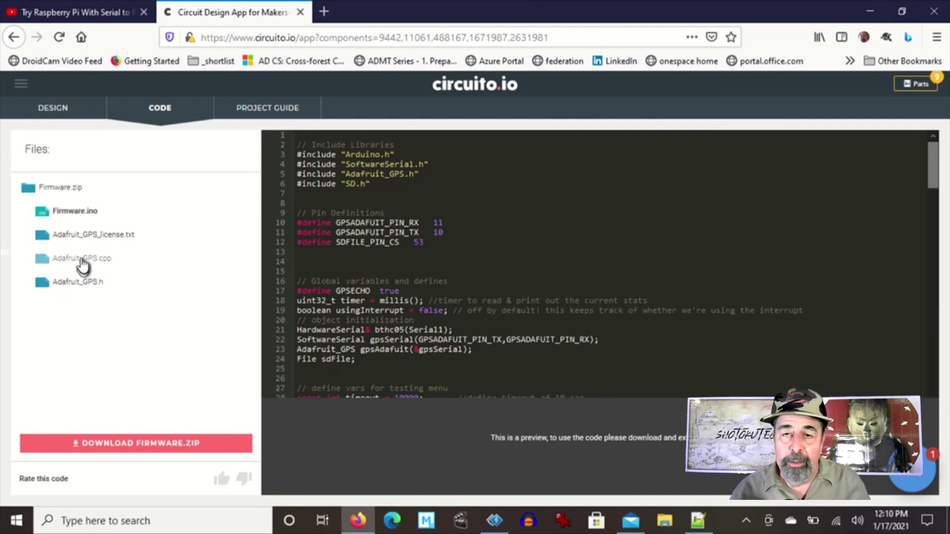
pyautogui.scroll(-20, 525, 241)
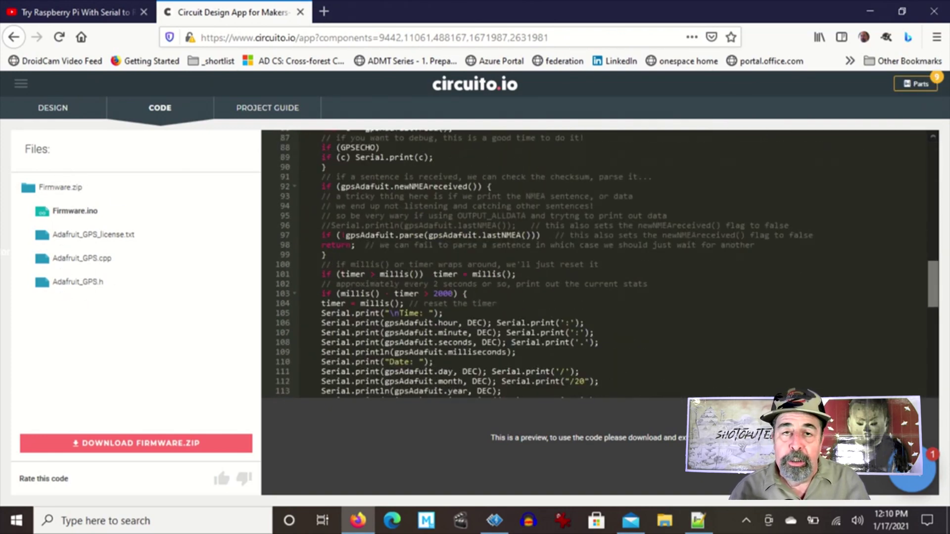
pyautogui.scroll(-4, 536, 251)
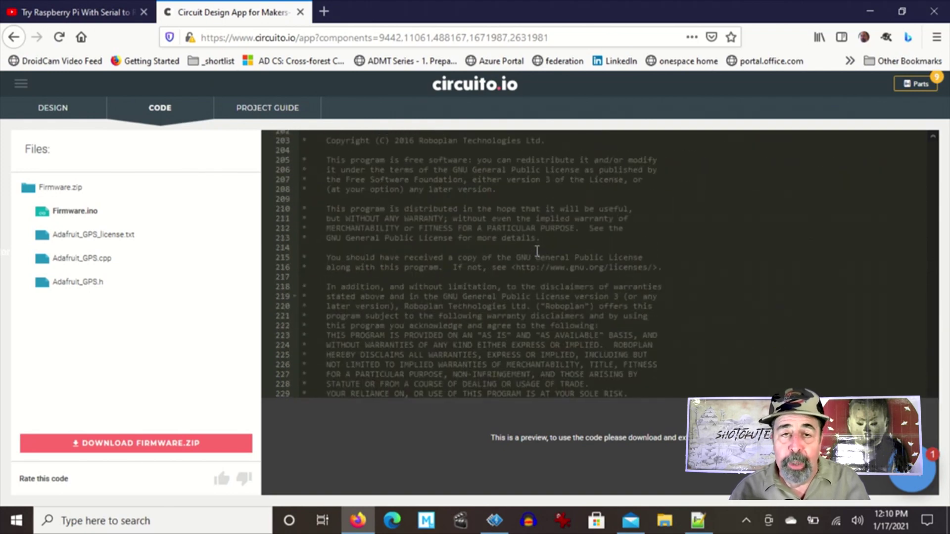
pyautogui.scroll(15, 539, 252)
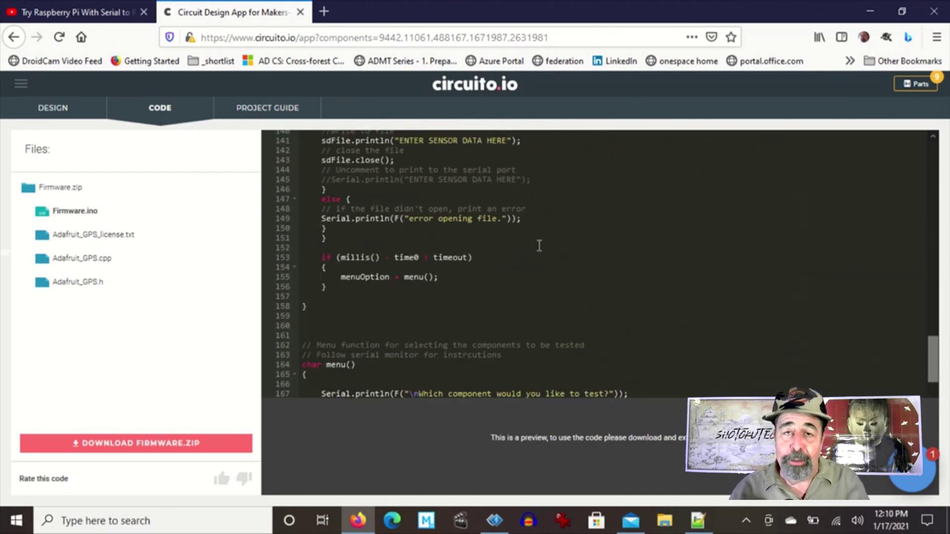
pyautogui.scroll(16, 542, 223)
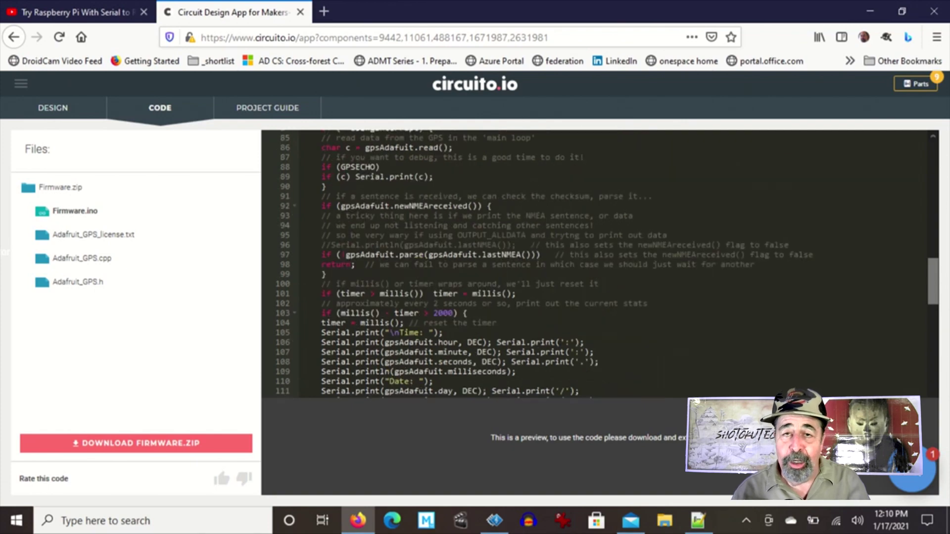
pyautogui.scroll(11, 555, 163)
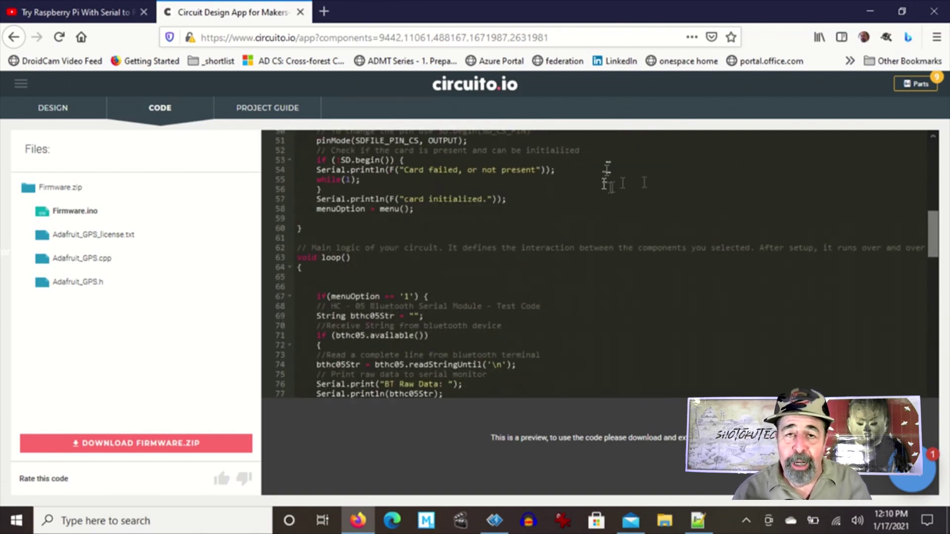
pyautogui.scroll(10, 856, 163)
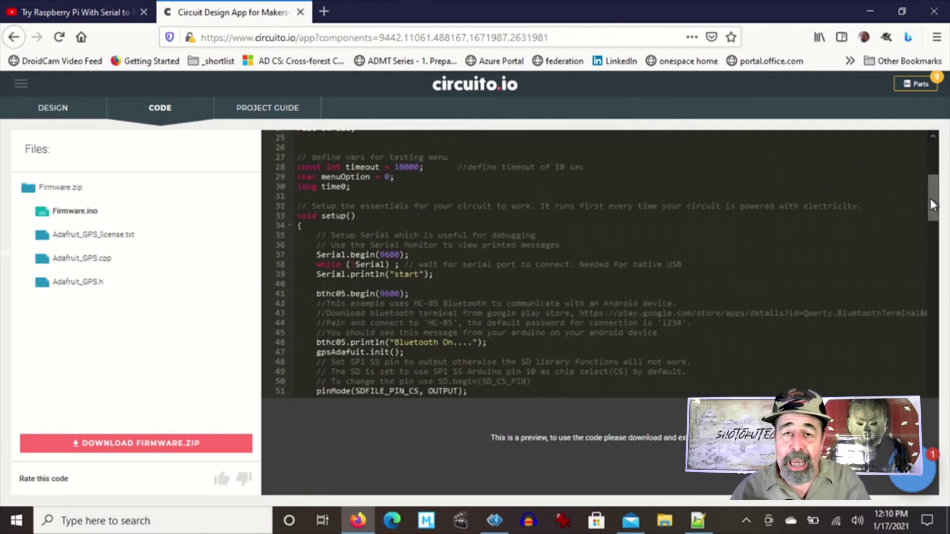
pyautogui.click(247, 109)
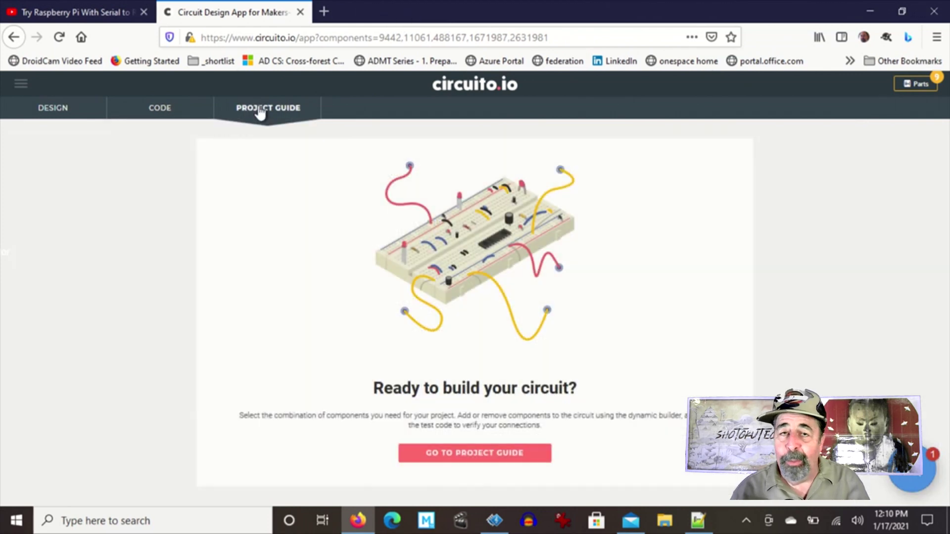
# Open the full project guide, review the eight-part bill of materials, and start the wiring guide.
pyautogui.click(460, 453)
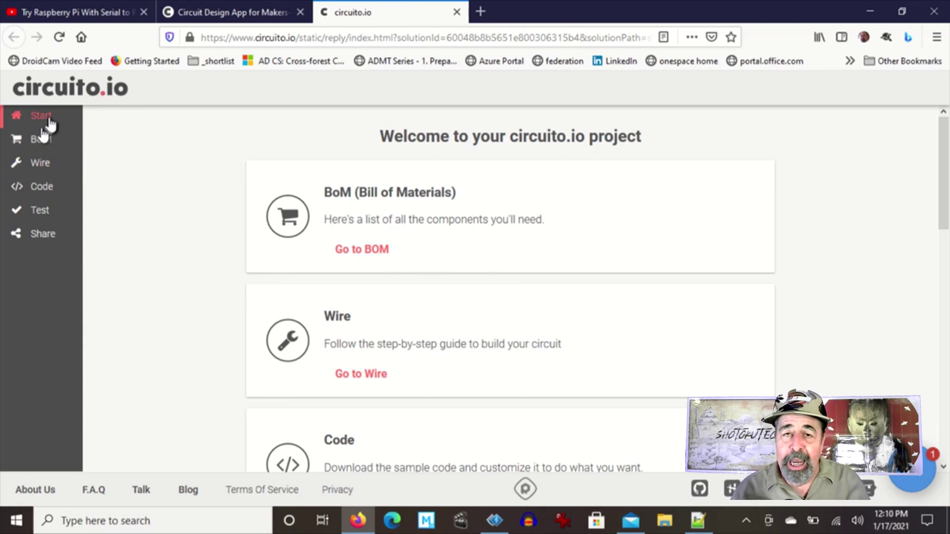
pyautogui.scroll(-15, 587, 327)
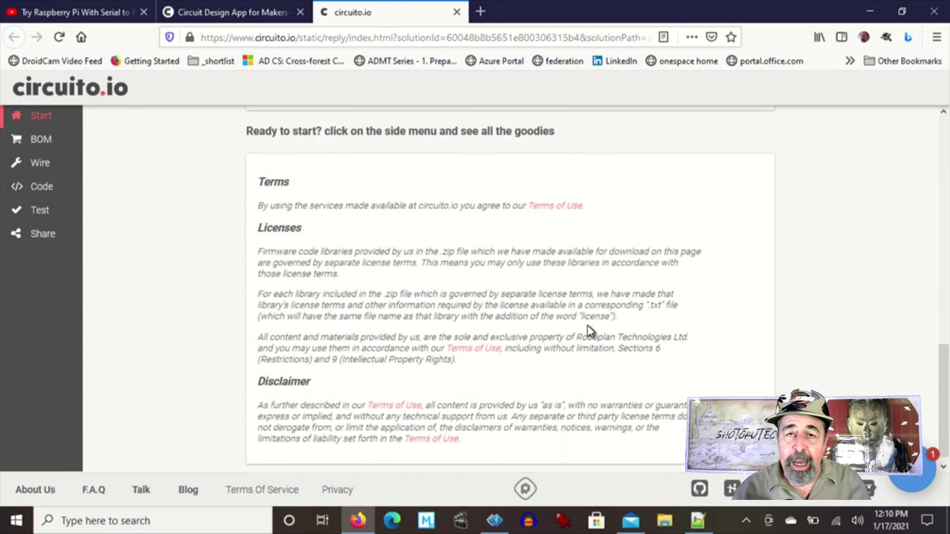
pyautogui.scroll(15, 587, 325)
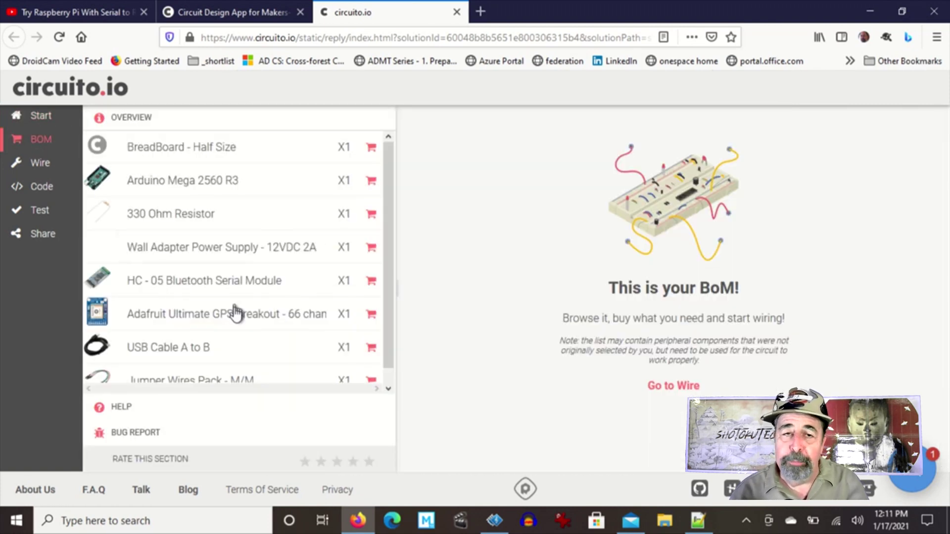
pyautogui.scroll(-1, 326, 328)
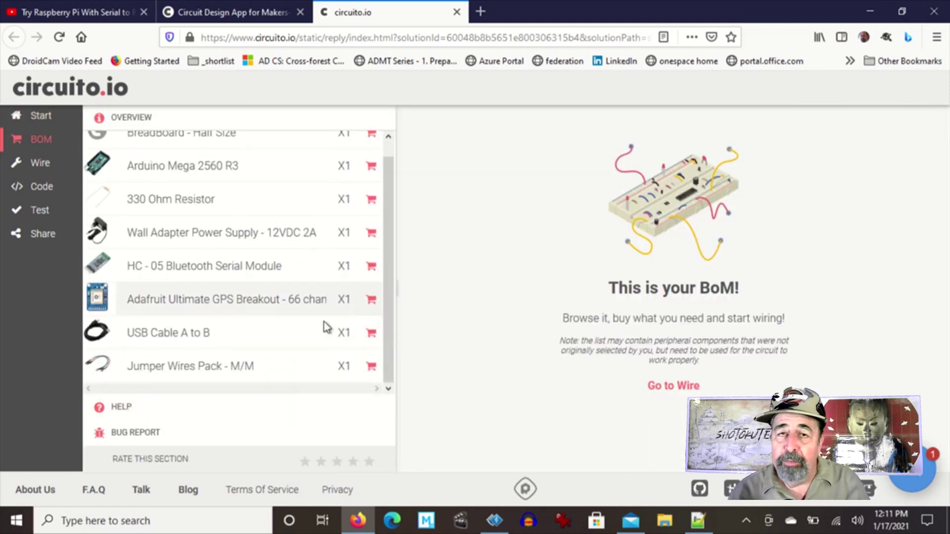
pyautogui.click(677, 388)
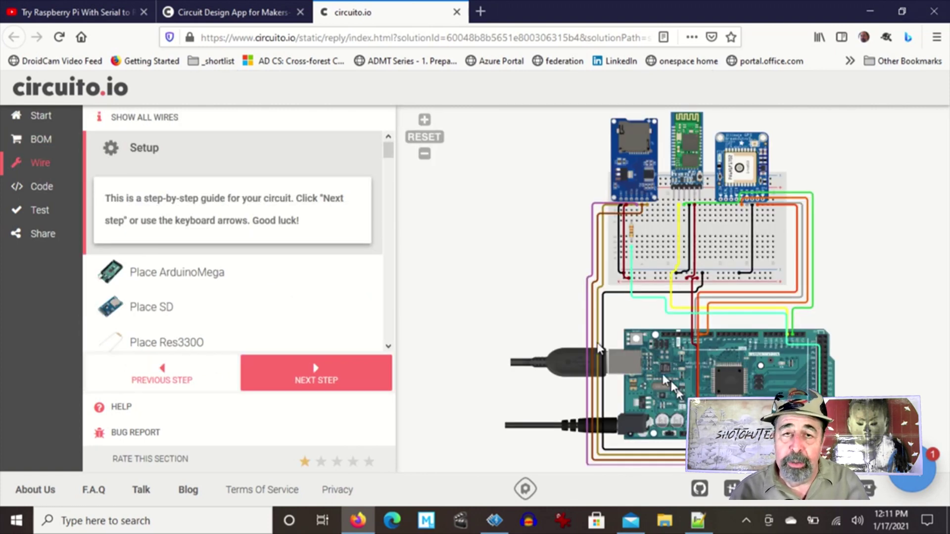
# Step through placing the ArduinoMega, SD module, resistor, Bluetooth and GPS modules.
pyautogui.click(306, 380)
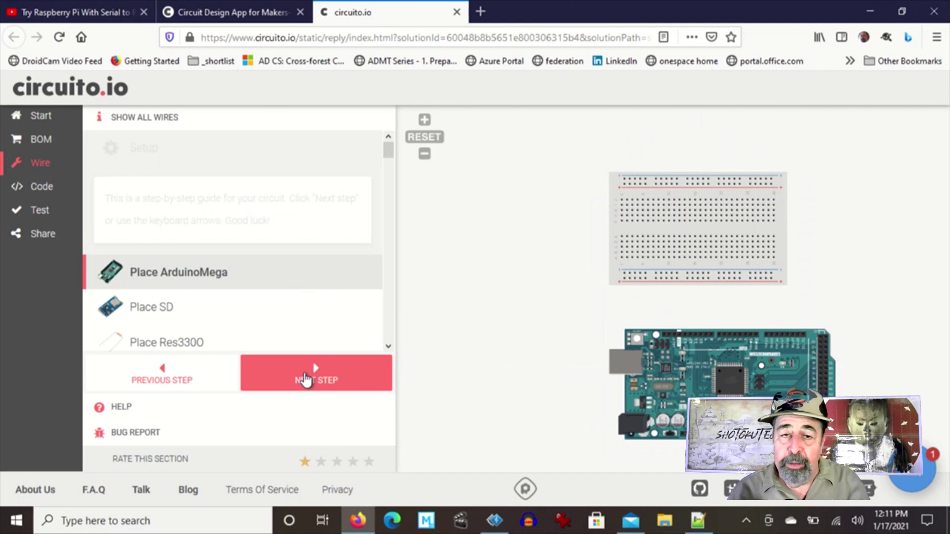
pyautogui.click(306, 380)
pyautogui.click(311, 384)
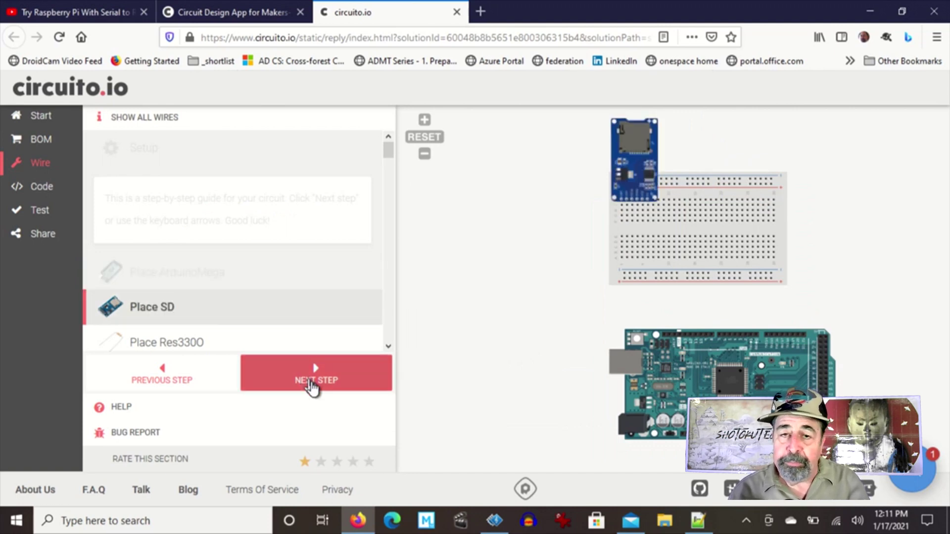
pyautogui.click(317, 385)
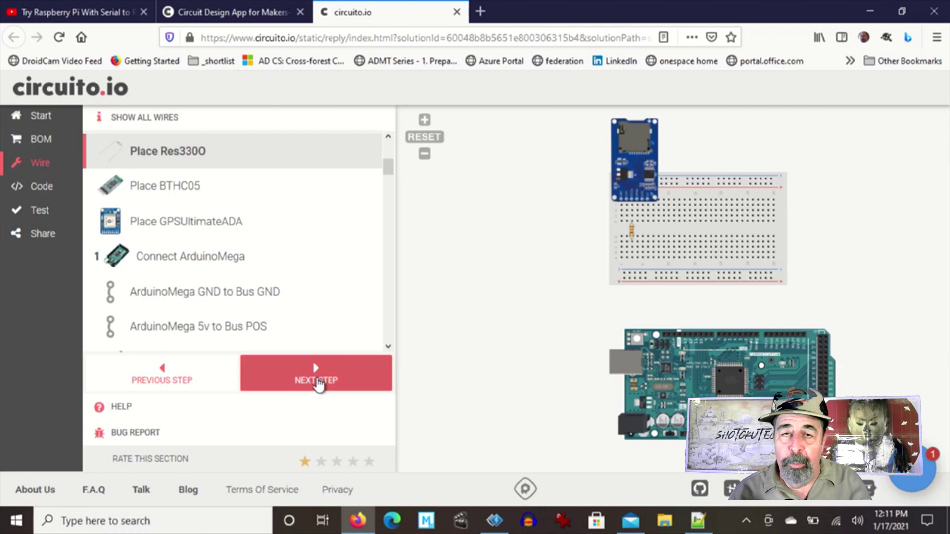
pyautogui.click(317, 385)
# Step through the ArduinoMega GND/5v and SD CS, GND, MOSI, SCK, VCC wiring.
pyautogui.click(319, 385)
pyautogui.click(318, 385)
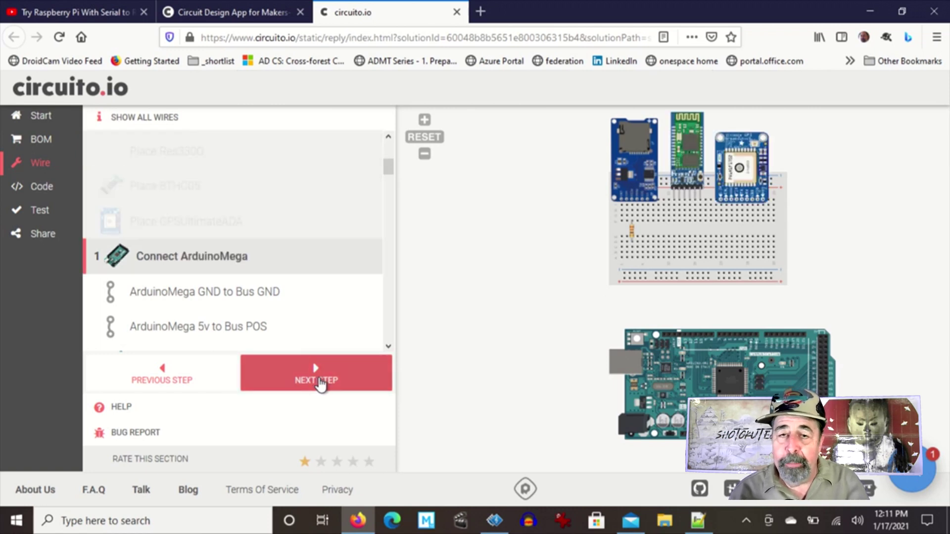
pyautogui.click(319, 385)
pyautogui.click(321, 385)
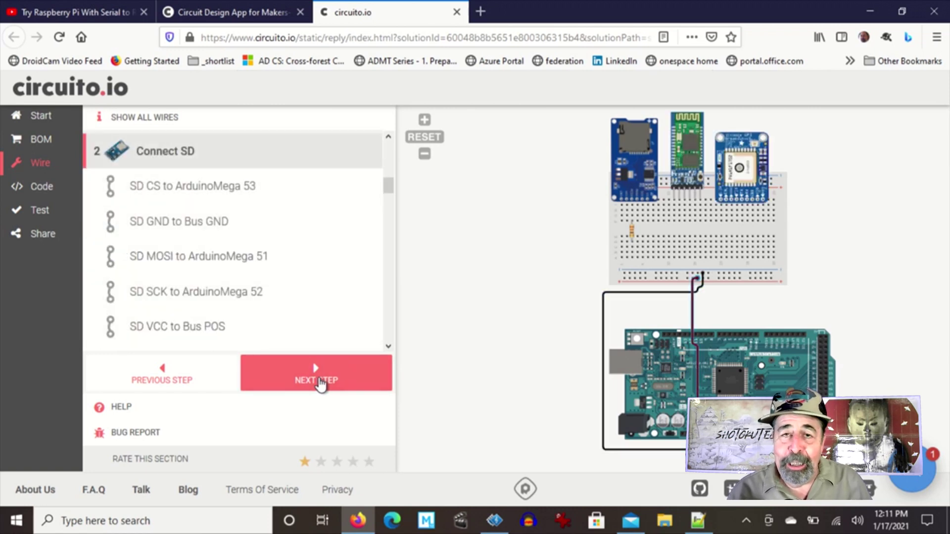
pyautogui.click(320, 385)
pyautogui.click(320, 385)
pyautogui.click(320, 385)
pyautogui.click(321, 384)
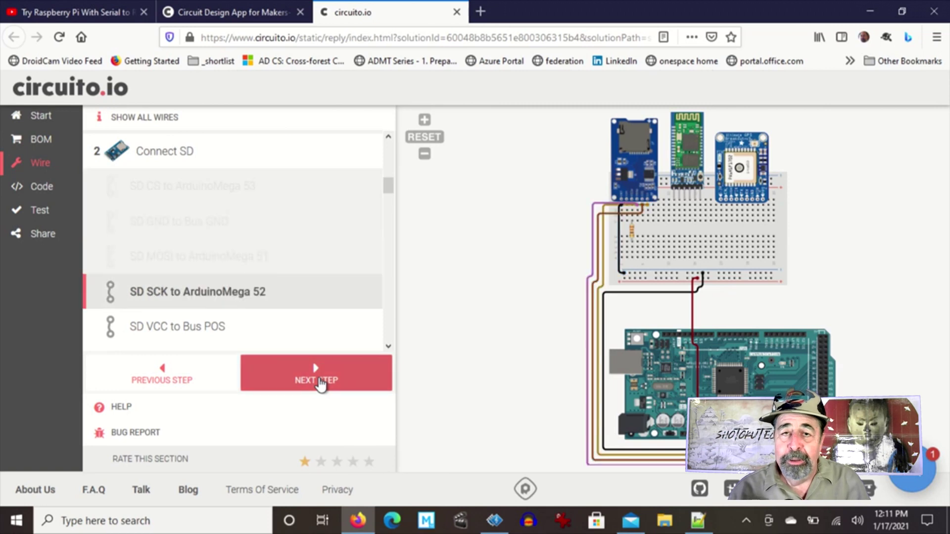
pyautogui.click(320, 384)
# Step through the resistor, BTHC05 and GPS module wiring to the computer and power step.
pyautogui.click(320, 385)
pyautogui.click(321, 384)
pyautogui.click(321, 385)
pyautogui.click(321, 385)
pyautogui.click(321, 385)
pyautogui.click(321, 385)
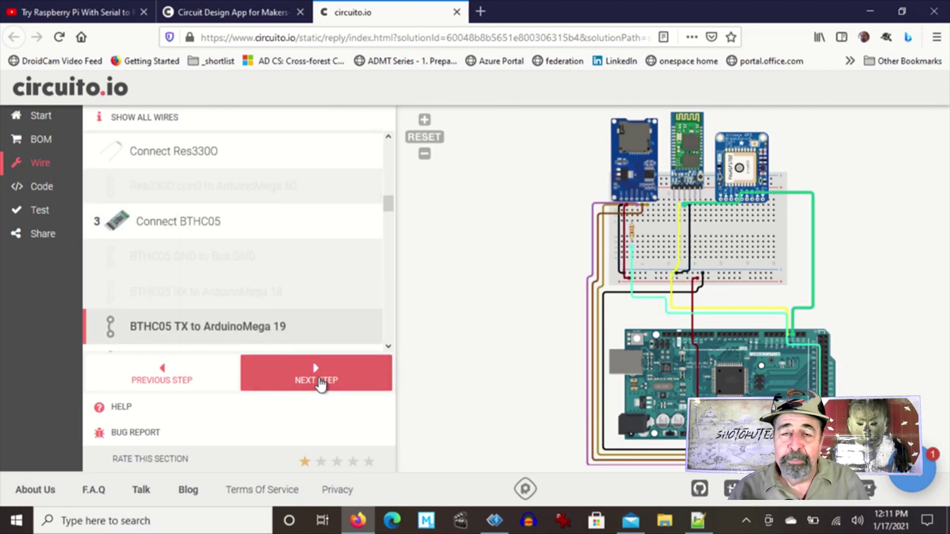
pyautogui.click(321, 385)
pyautogui.click(321, 385)
pyautogui.click(321, 385)
pyautogui.click(321, 385)
pyautogui.click(320, 385)
pyautogui.click(321, 385)
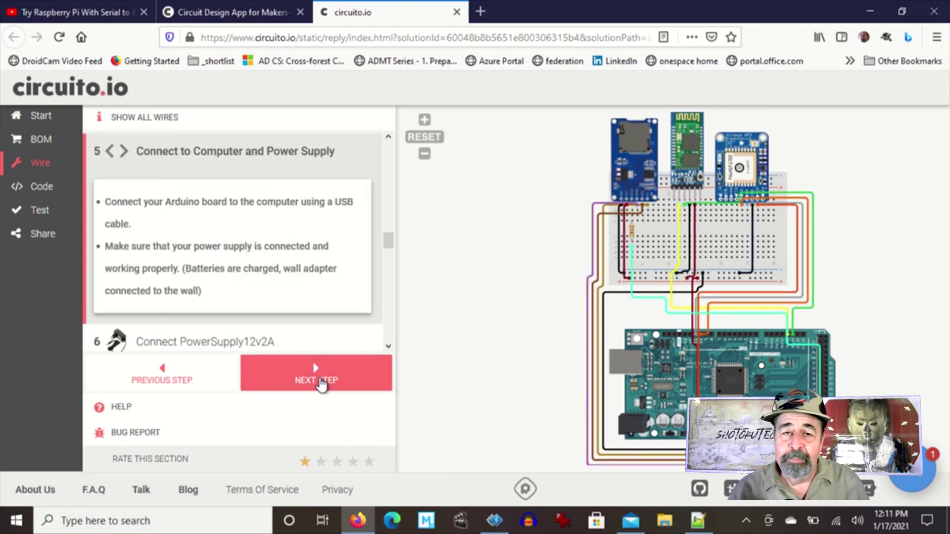
pyautogui.click(321, 385)
pyautogui.click(321, 385)
pyautogui.click(321, 385)
# Go through the USB power, code upload and component test steps, then show the Share page.
pyautogui.click(320, 385)
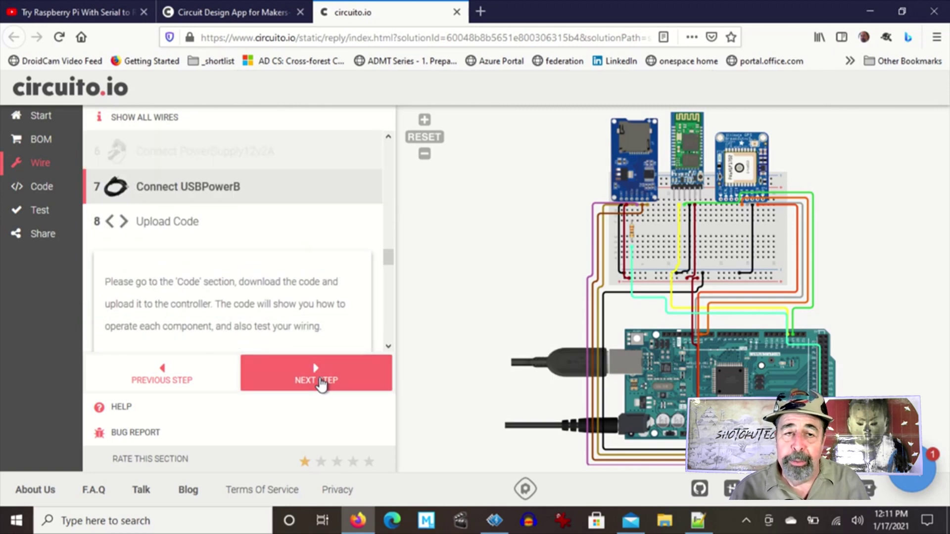
pyautogui.click(320, 385)
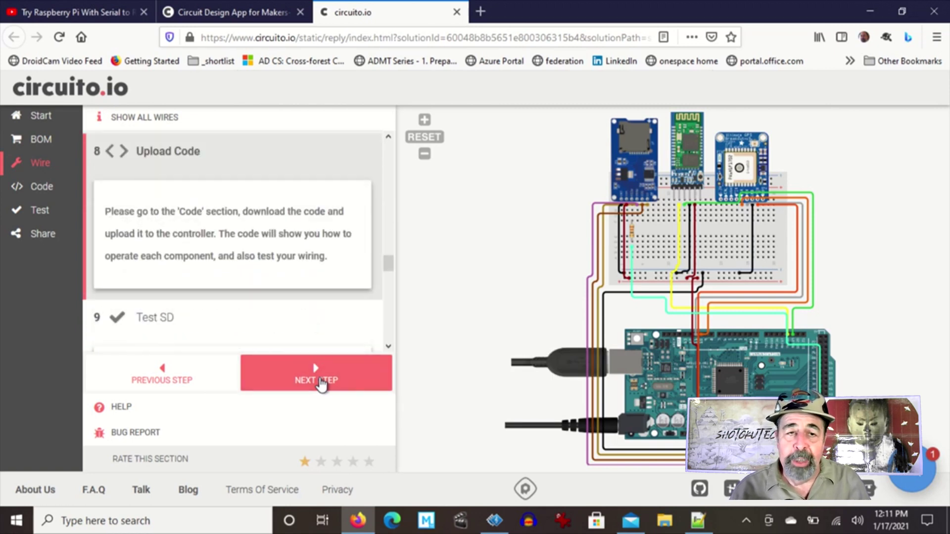
pyautogui.click(321, 385)
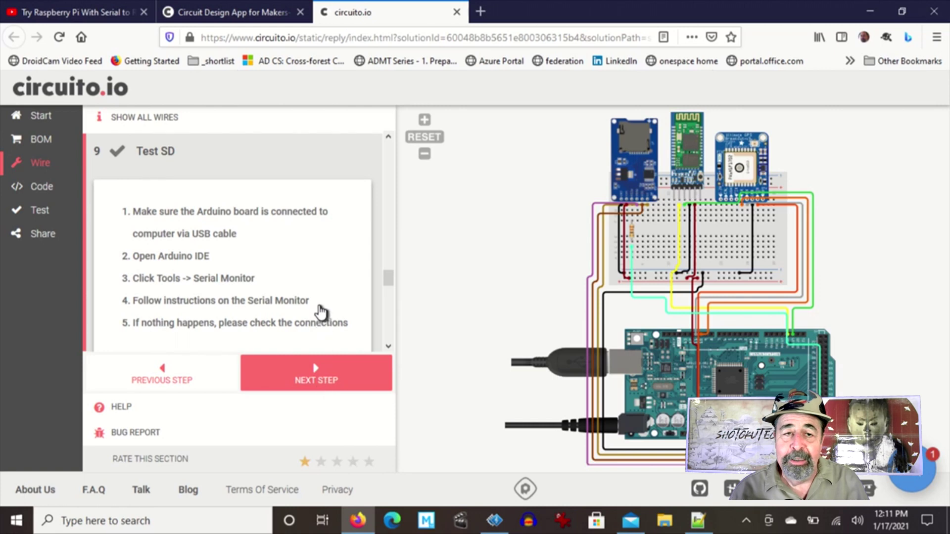
pyautogui.scroll(-10, 320, 311)
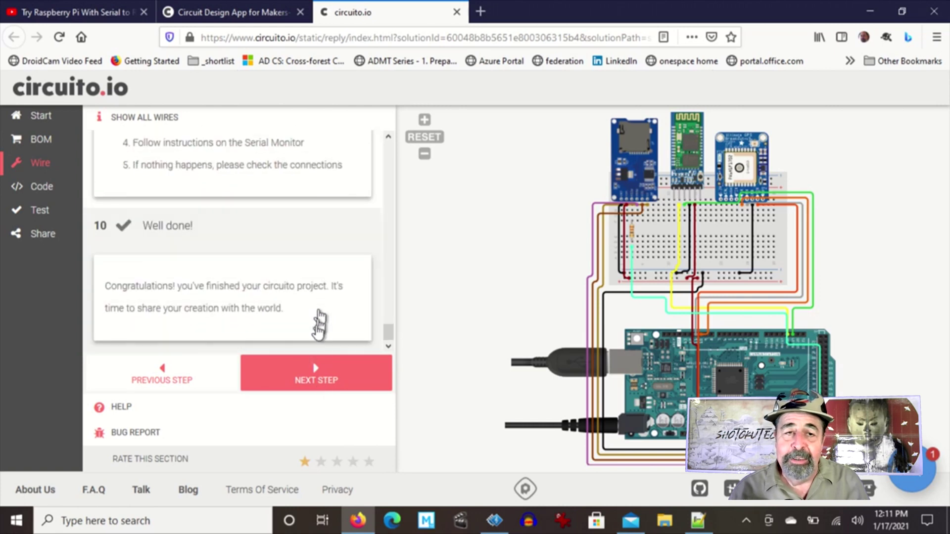
pyautogui.click(313, 386)
pyautogui.click(313, 386)
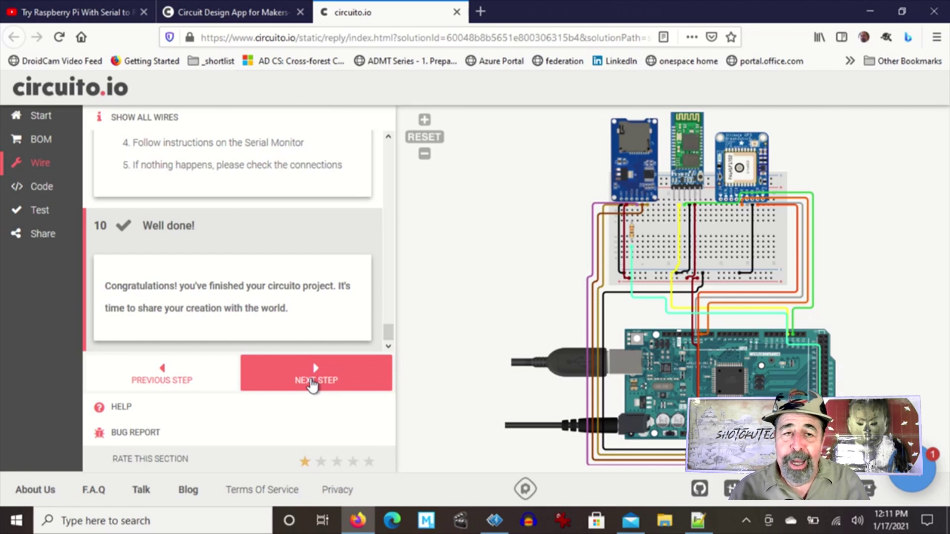
pyautogui.click(42, 234)
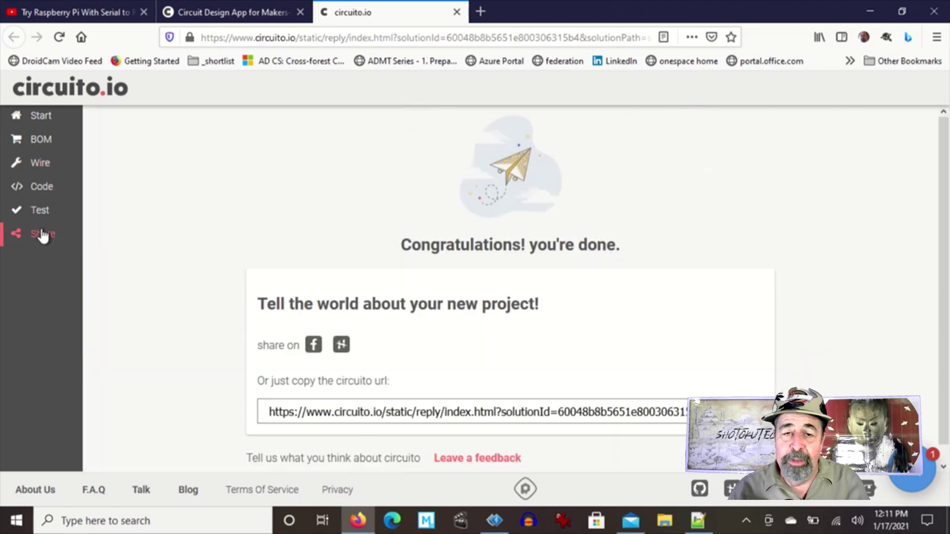
# Select the entire shareable project URL, then close the finished-project guide tab.
pyautogui.click(566, 410)
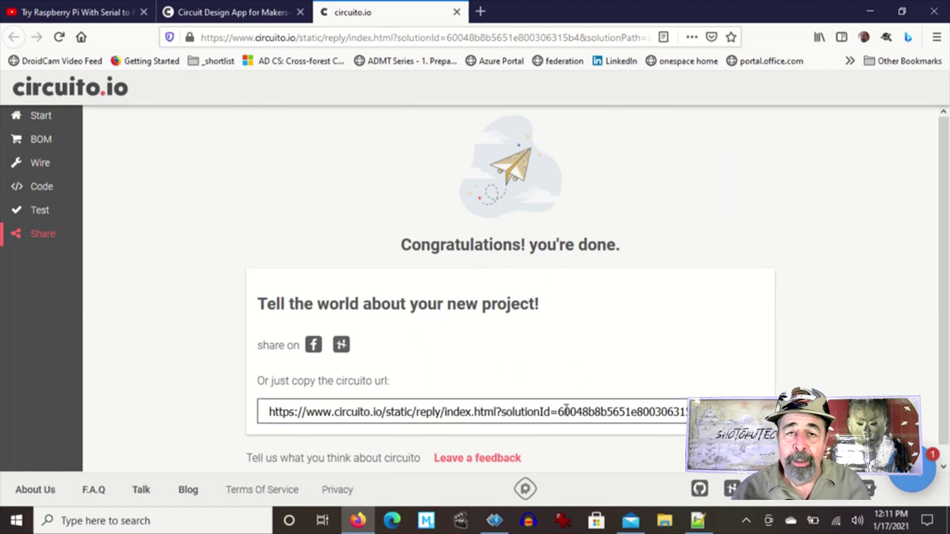
pyautogui.hotkey('ctrl', 'a')
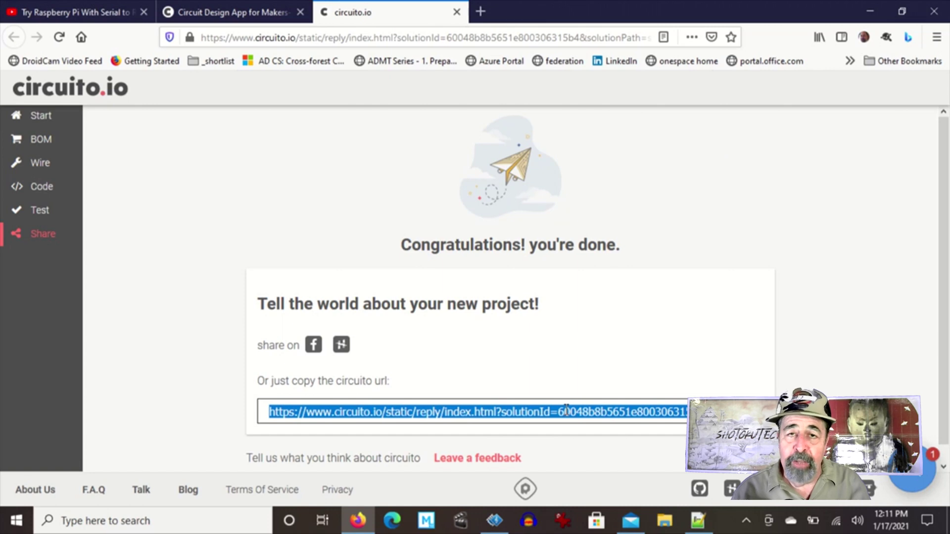
pyautogui.click(698, 522)
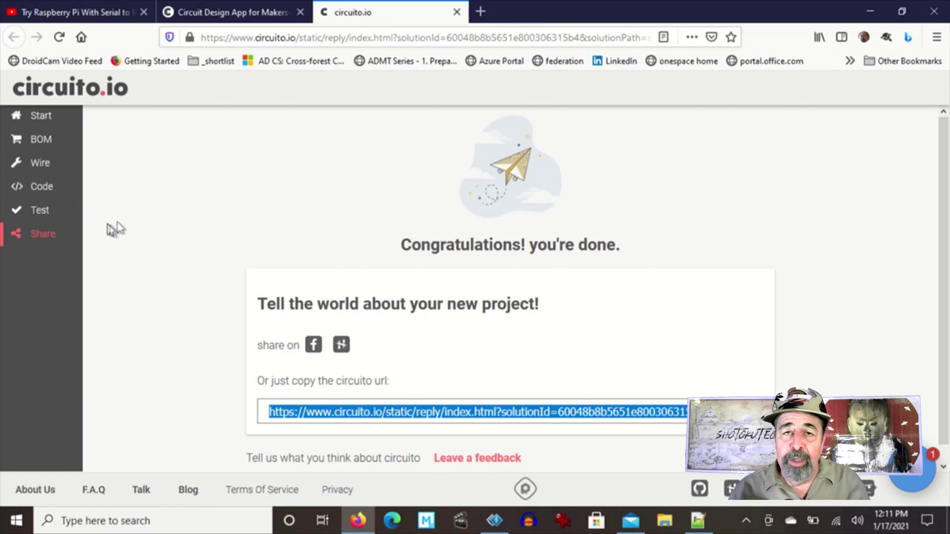
pyautogui.click(457, 12)
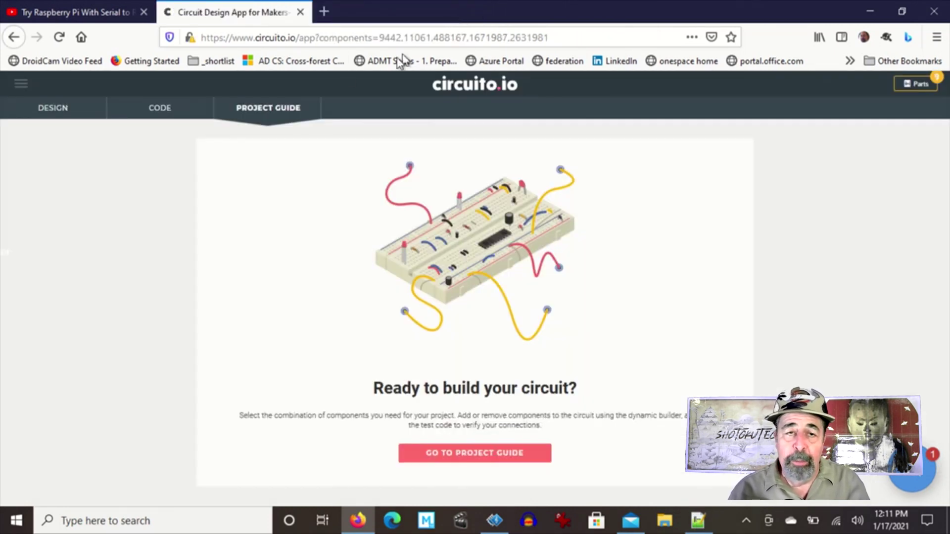
# From the design view, view the GPS module's product info and open its Octopart buy page.
pyautogui.click(69, 115)
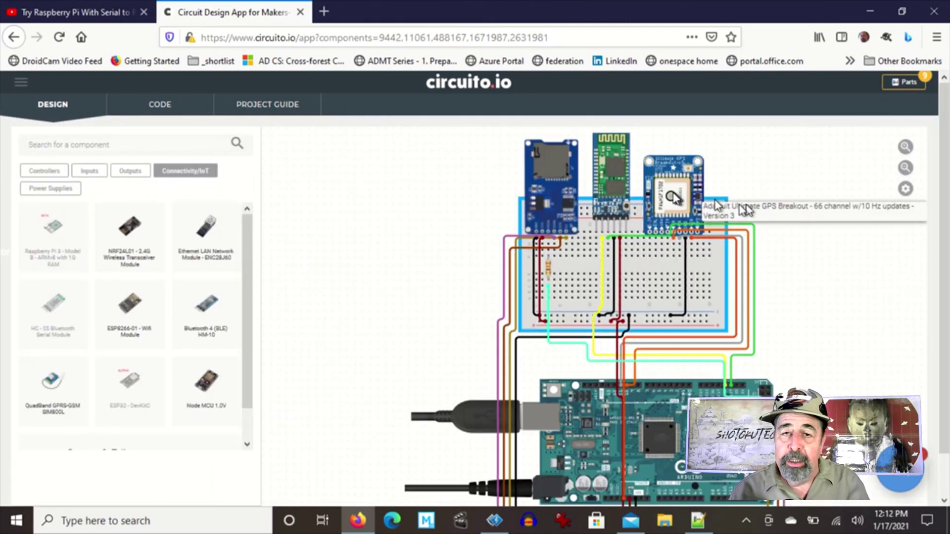
pyautogui.click(674, 197)
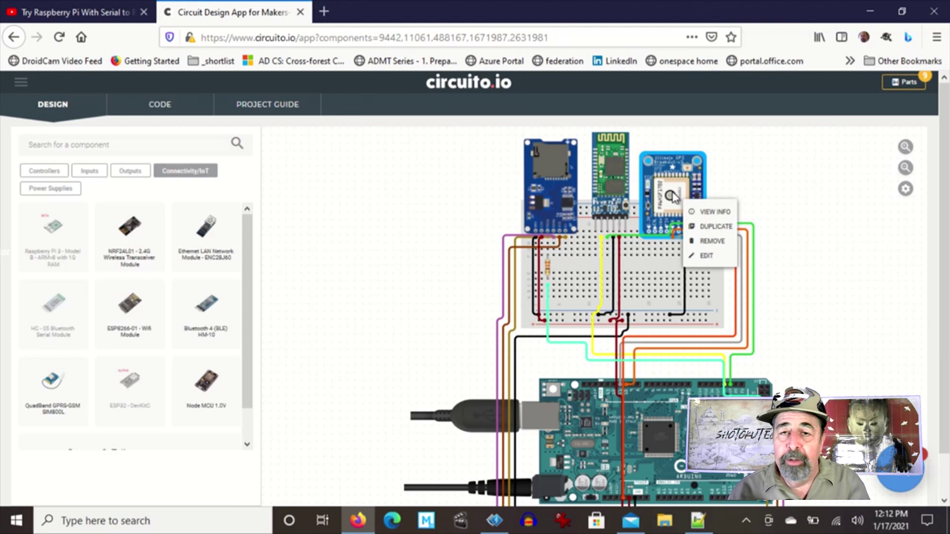
pyautogui.click(707, 212)
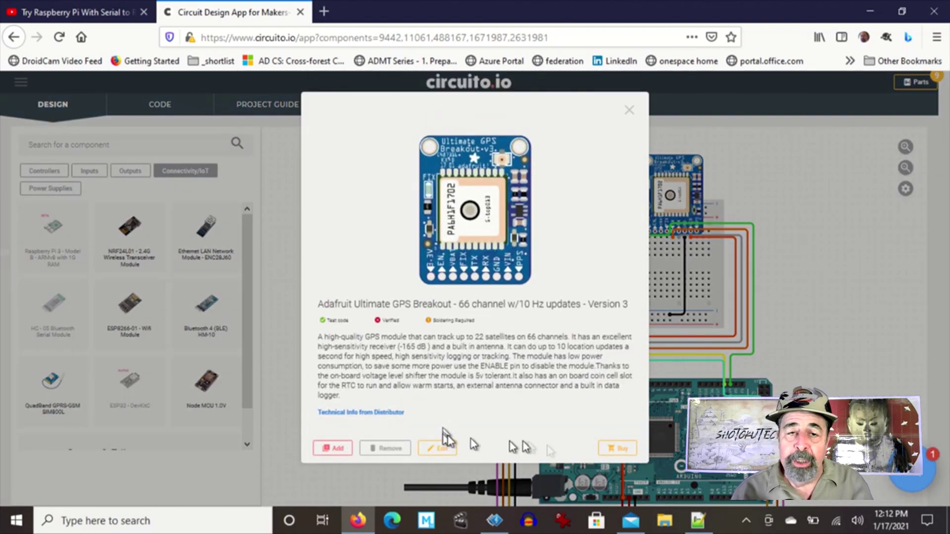
pyautogui.click(613, 448)
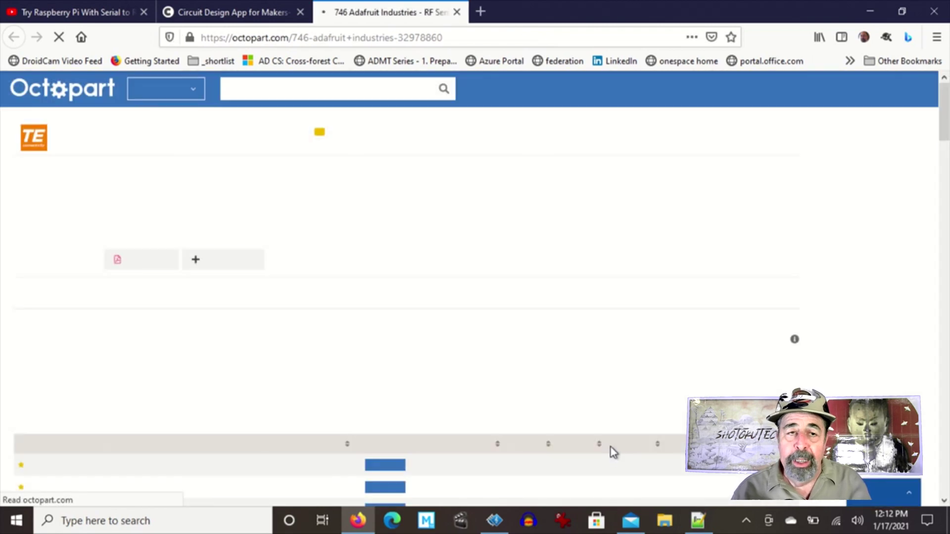
# Show all Octopart distributors, review Adafruit's $39.95 product page, then return to YouTube.
pyautogui.scroll(-4, 420, 322)
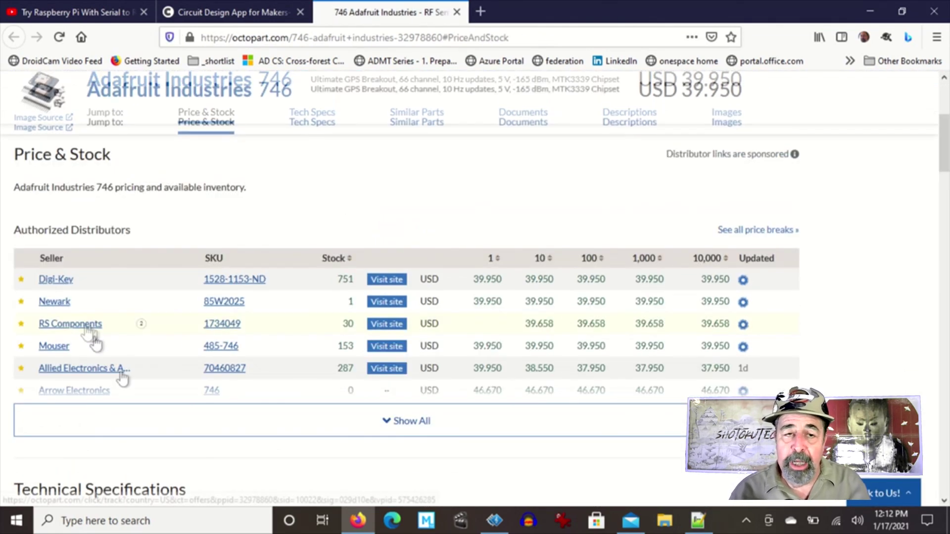
pyautogui.click(378, 422)
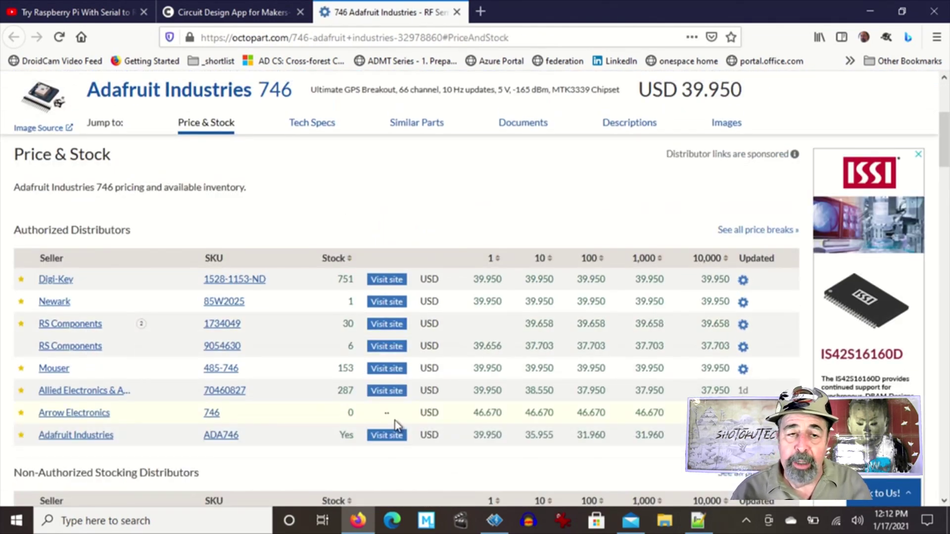
pyautogui.click(86, 437)
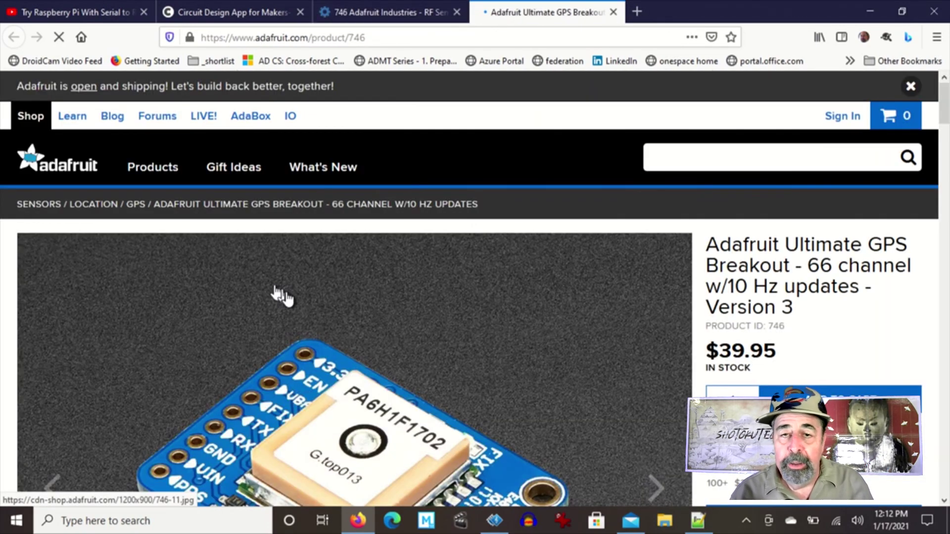
pyautogui.scroll(-3, 420, 216)
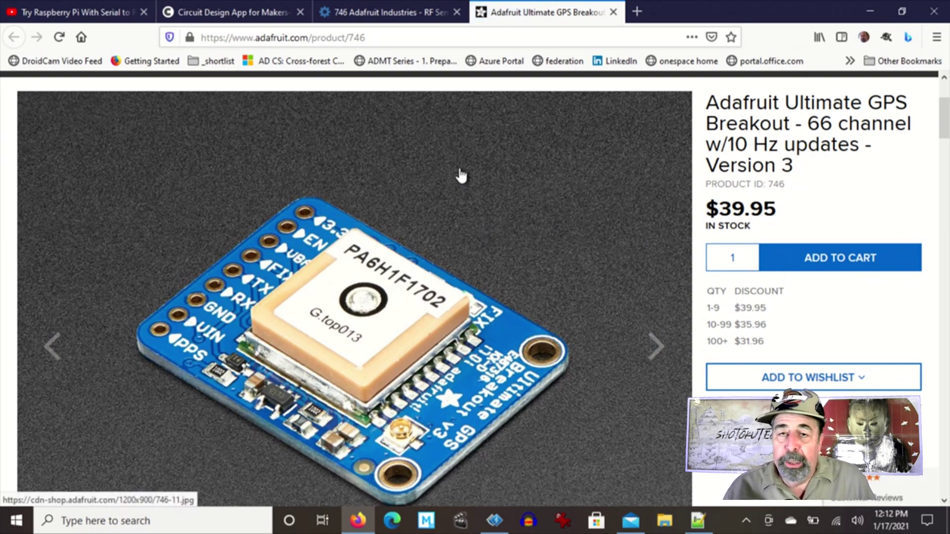
pyautogui.scroll(3, 475, 203)
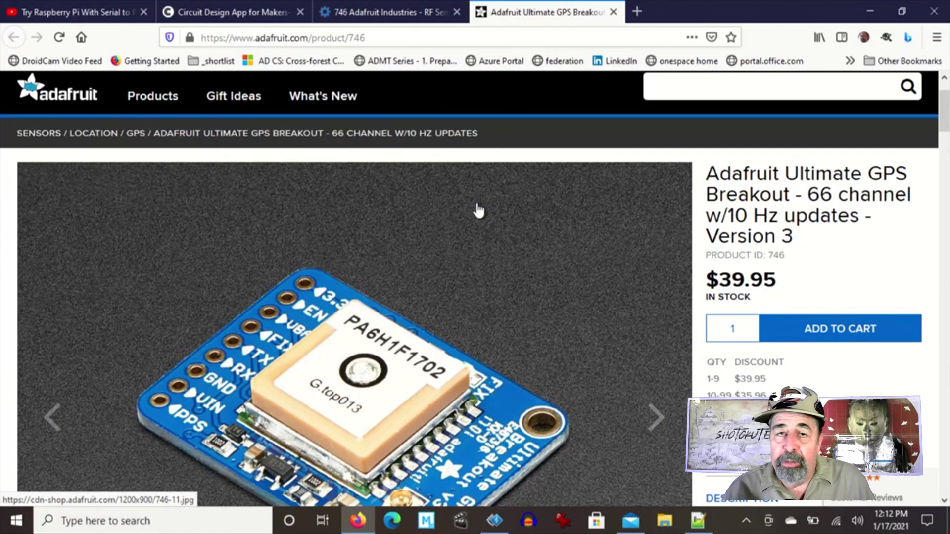
pyautogui.click(111, 17)
# Reselect the viewer's question about GPS, SD and Bluetooth parts, then go back to circuito.io.
pyautogui.scroll(10, 284, 228)
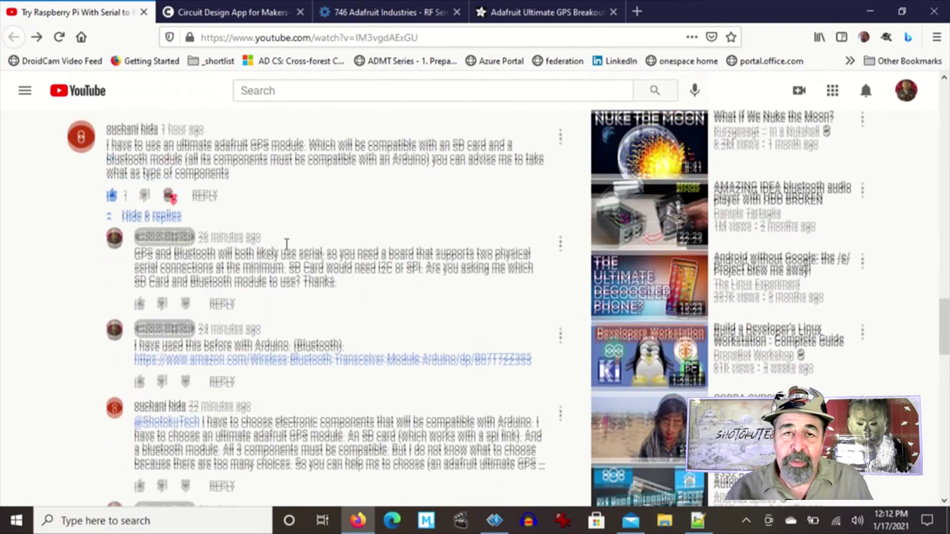
pyautogui.moveTo(144, 288); pyautogui.dragTo(266, 321)
pyautogui.scroll(5, 280, 307)
pyautogui.scroll(10, 280, 302)
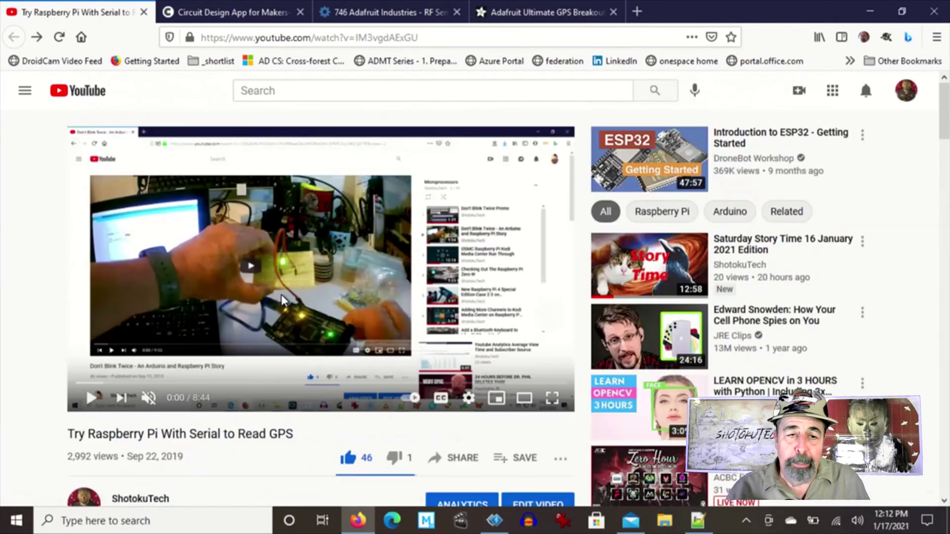
pyautogui.click(276, 12)
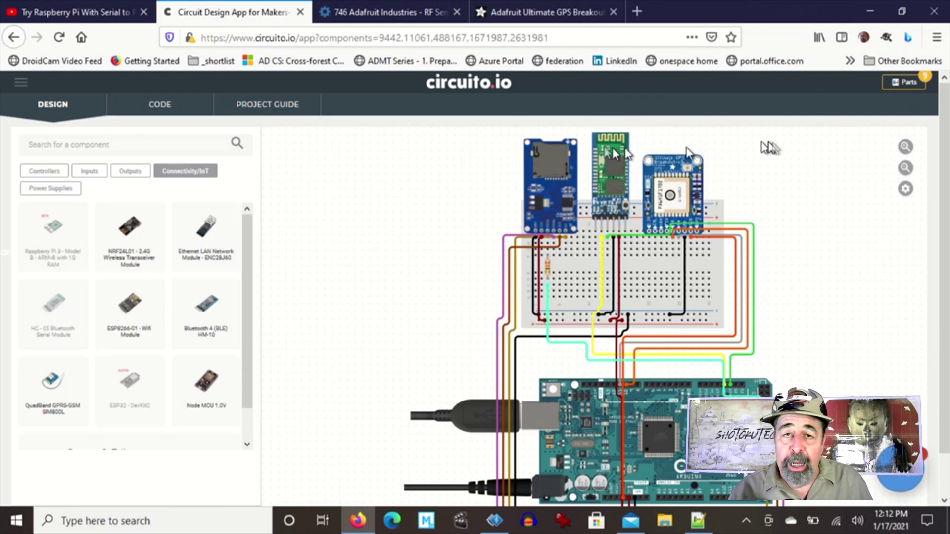
# Show the circuito.io project's parts list with each component's purchase option.
pyautogui.click(895, 84)
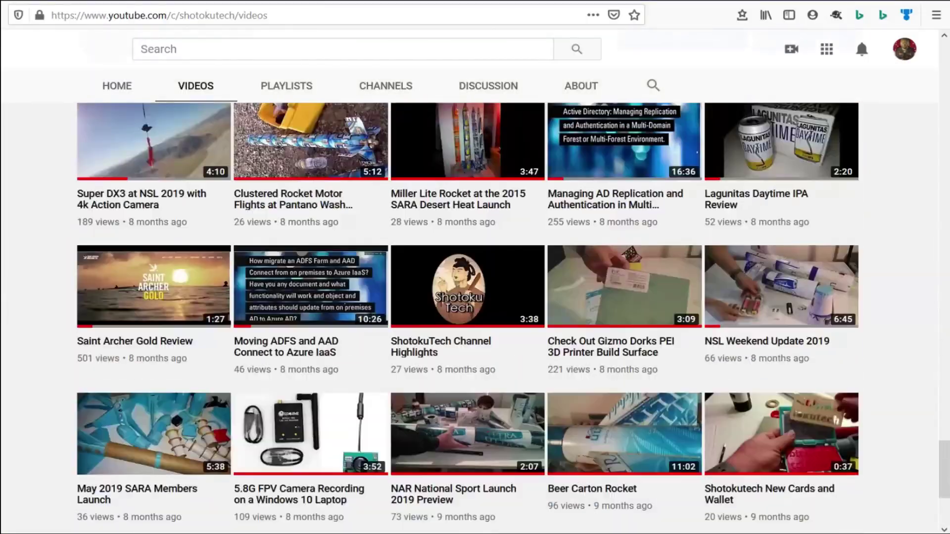
pyautogui.scroll(-15, 467, 316)
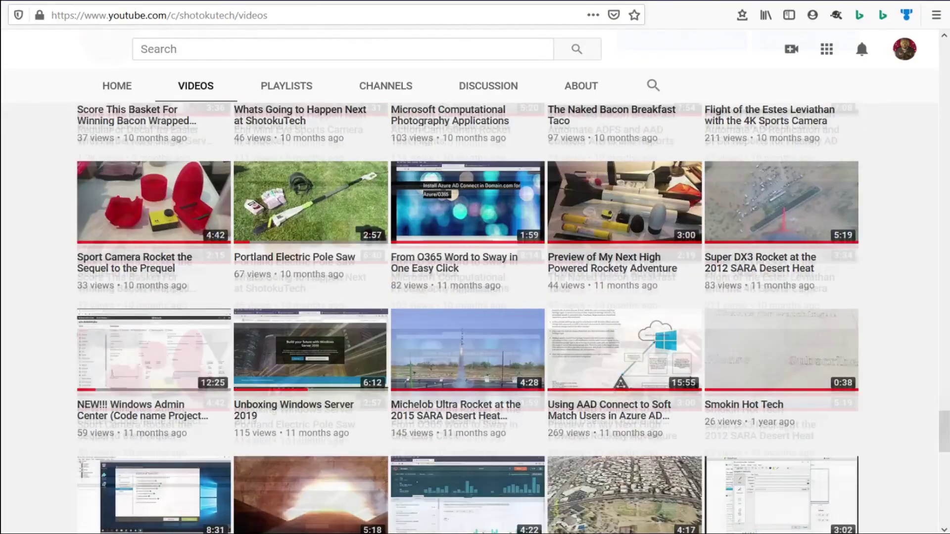
# Scroll the channel's Videos list down to the Raspberry Pi, Kodi and HyperV uploads and back up.
pyautogui.scroll(20, 468, 316)
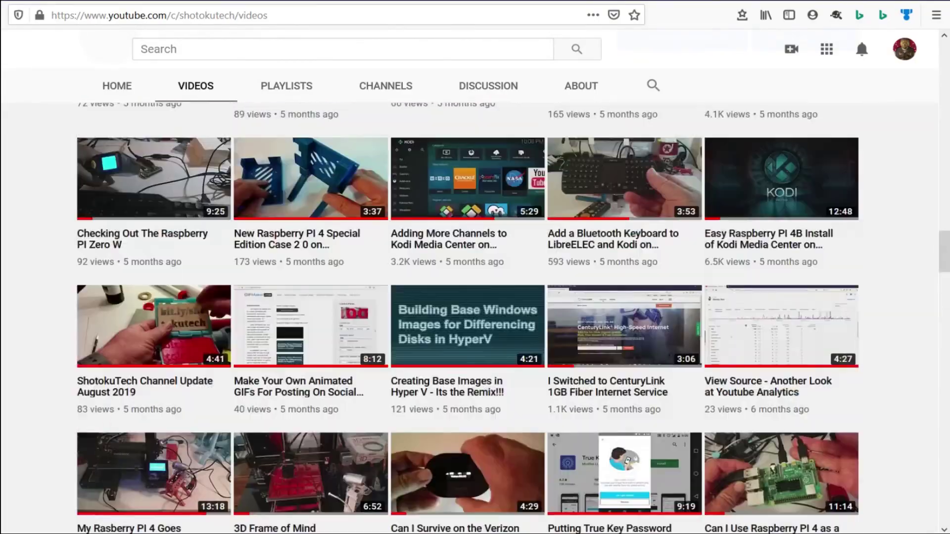